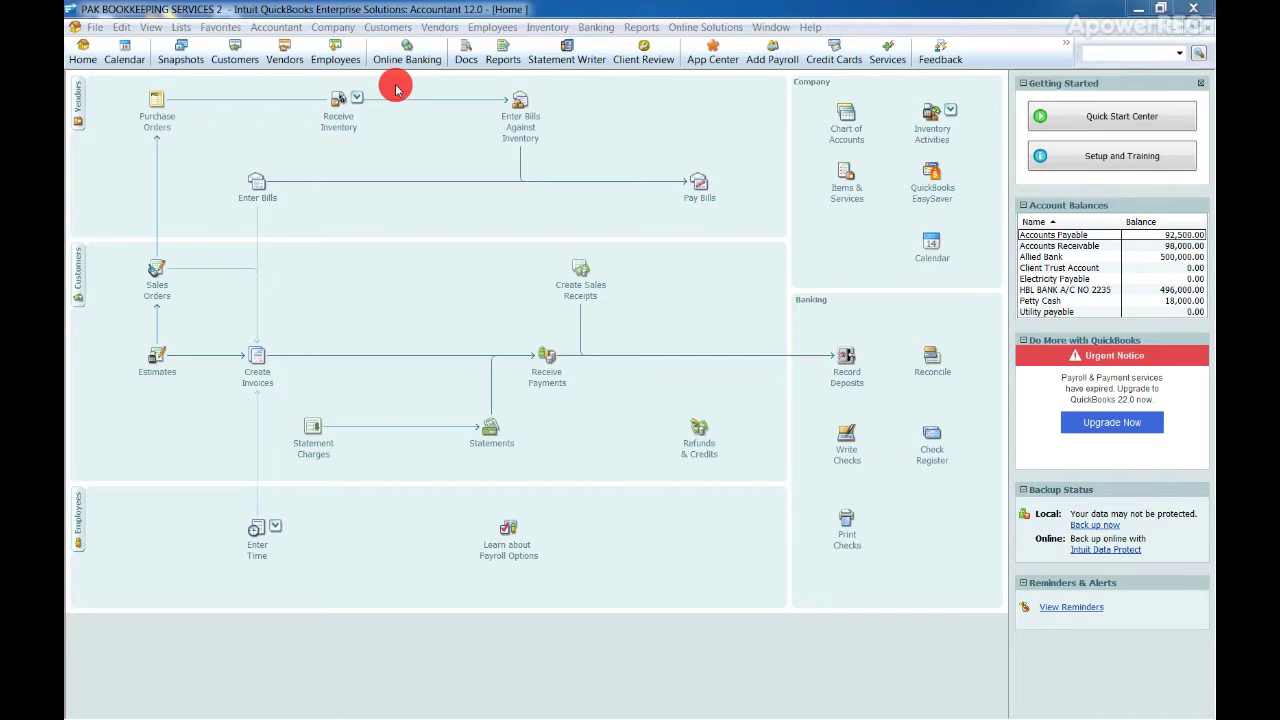
# Start a new job for the selected customer from the Customer Center and dismiss the new feature notice
pyautogui.click(394, 29)
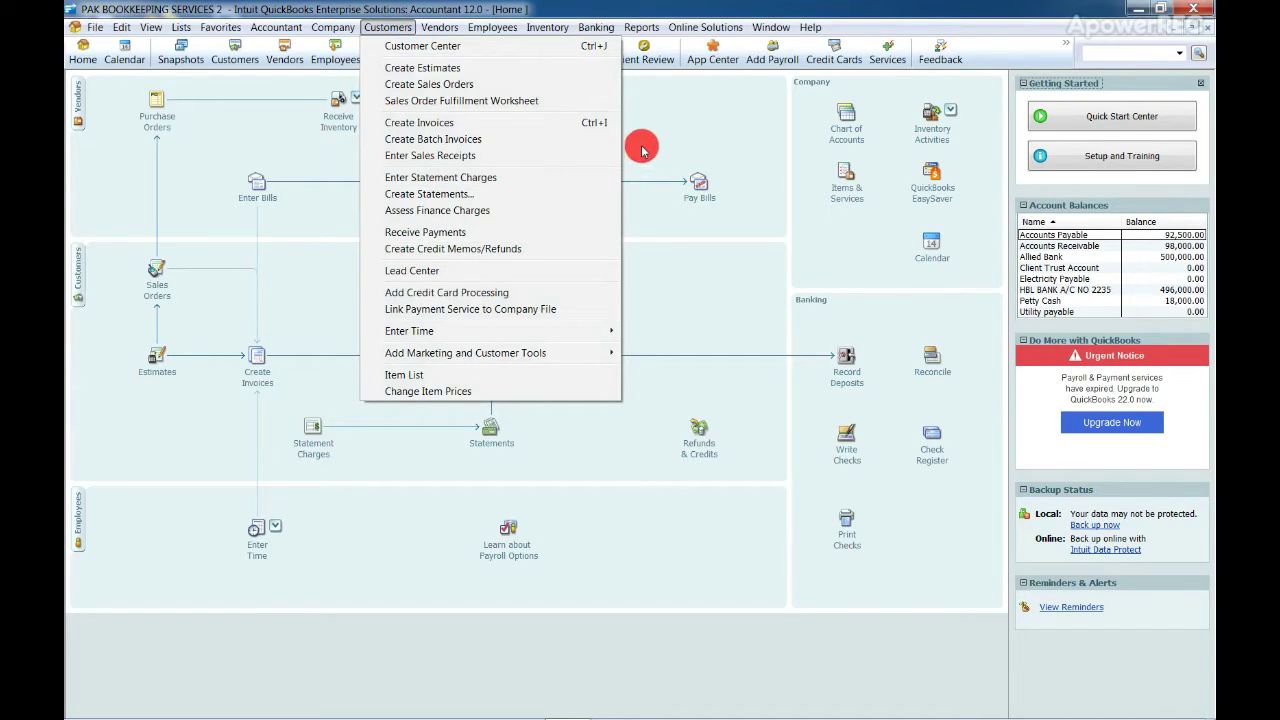
pyautogui.click(518, 48)
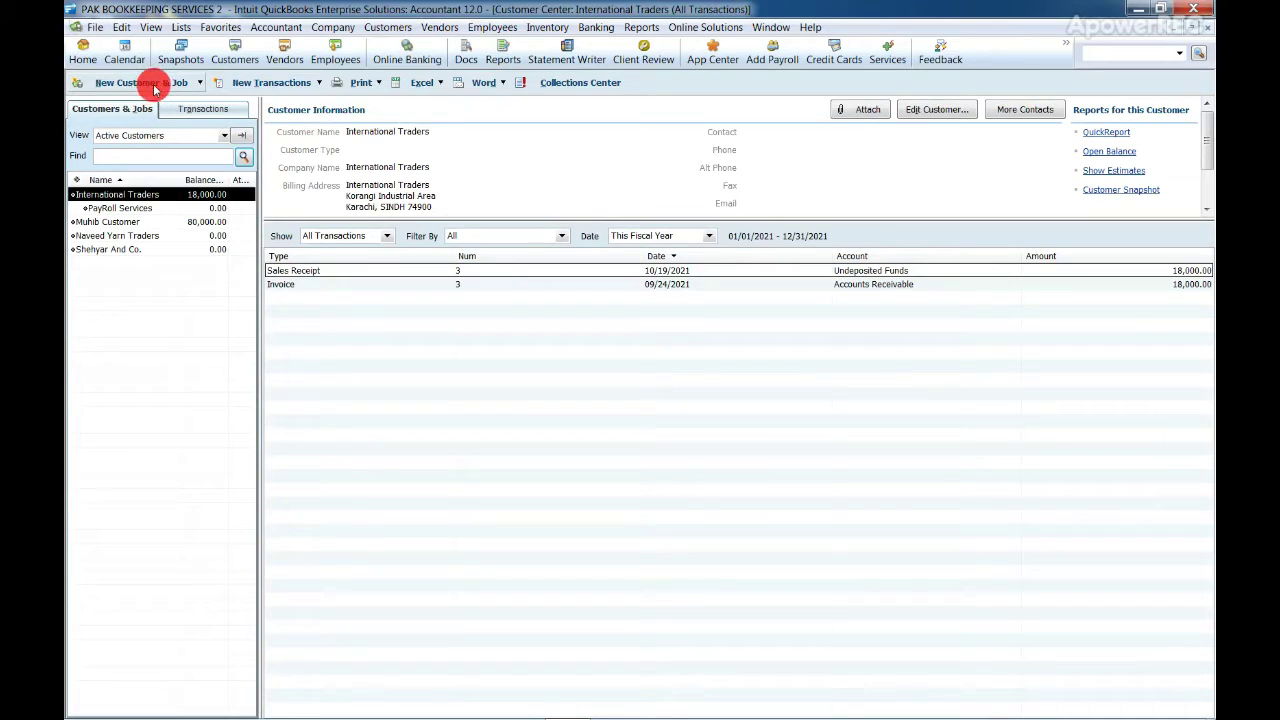
pyautogui.click(198, 86)
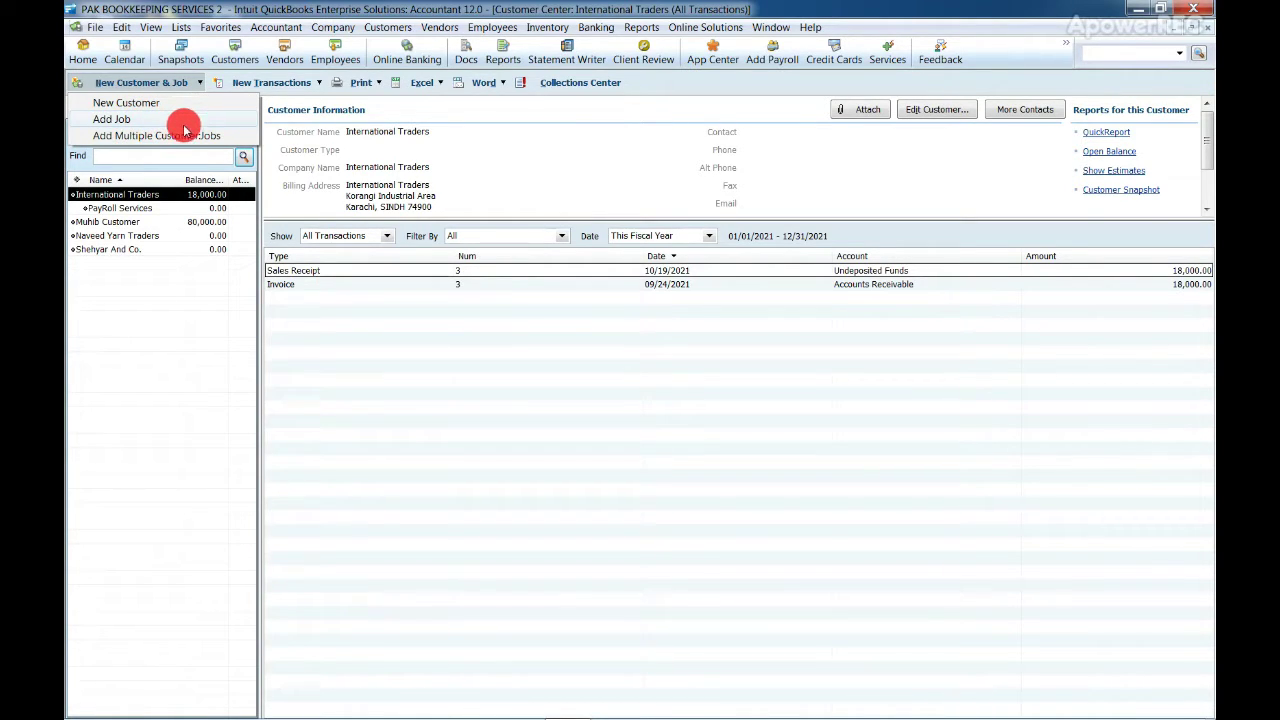
pyautogui.click(184, 133)
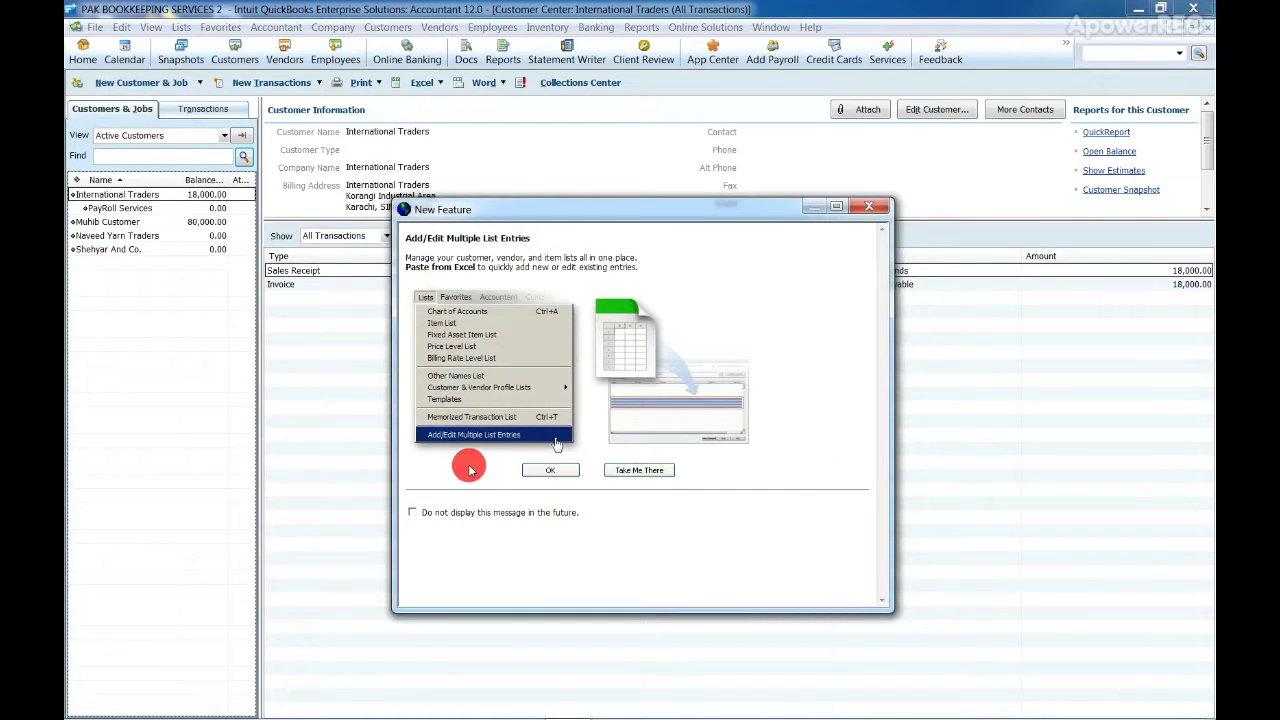
pyautogui.click(527, 465)
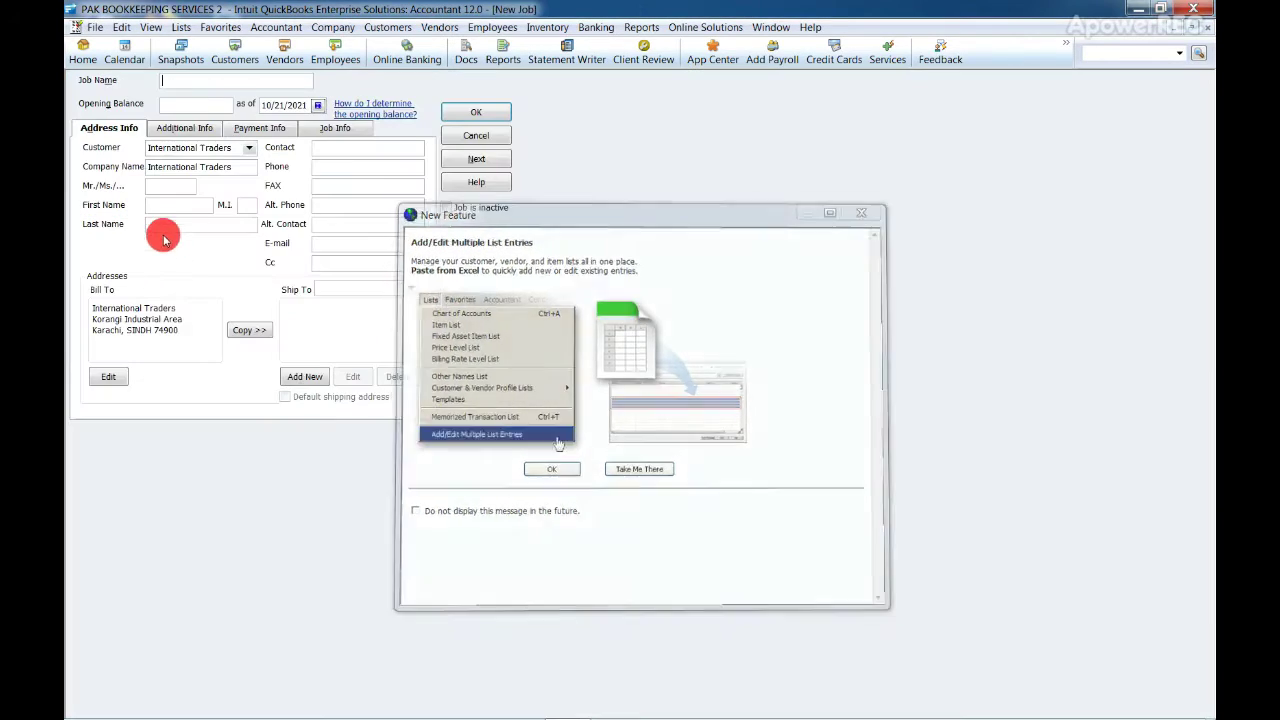
# Name the new job A/R Management
pyautogui.click(191, 80)
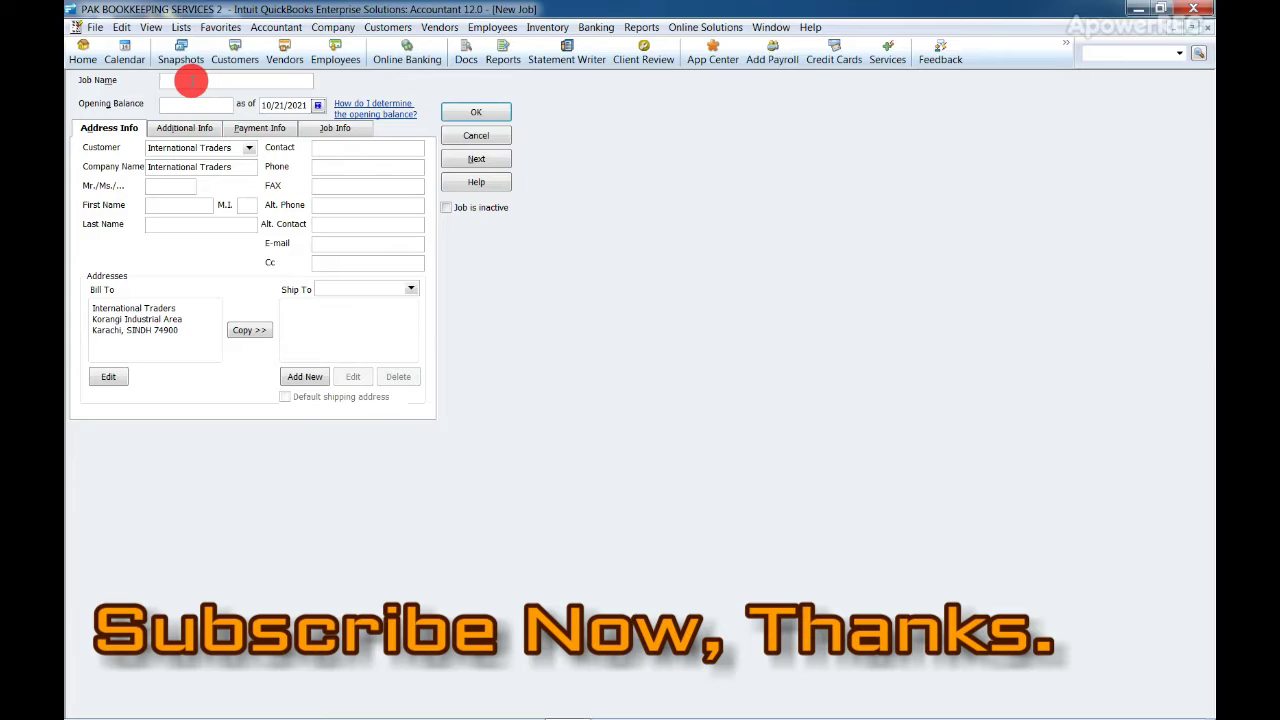
pyautogui.write('A/R Management')
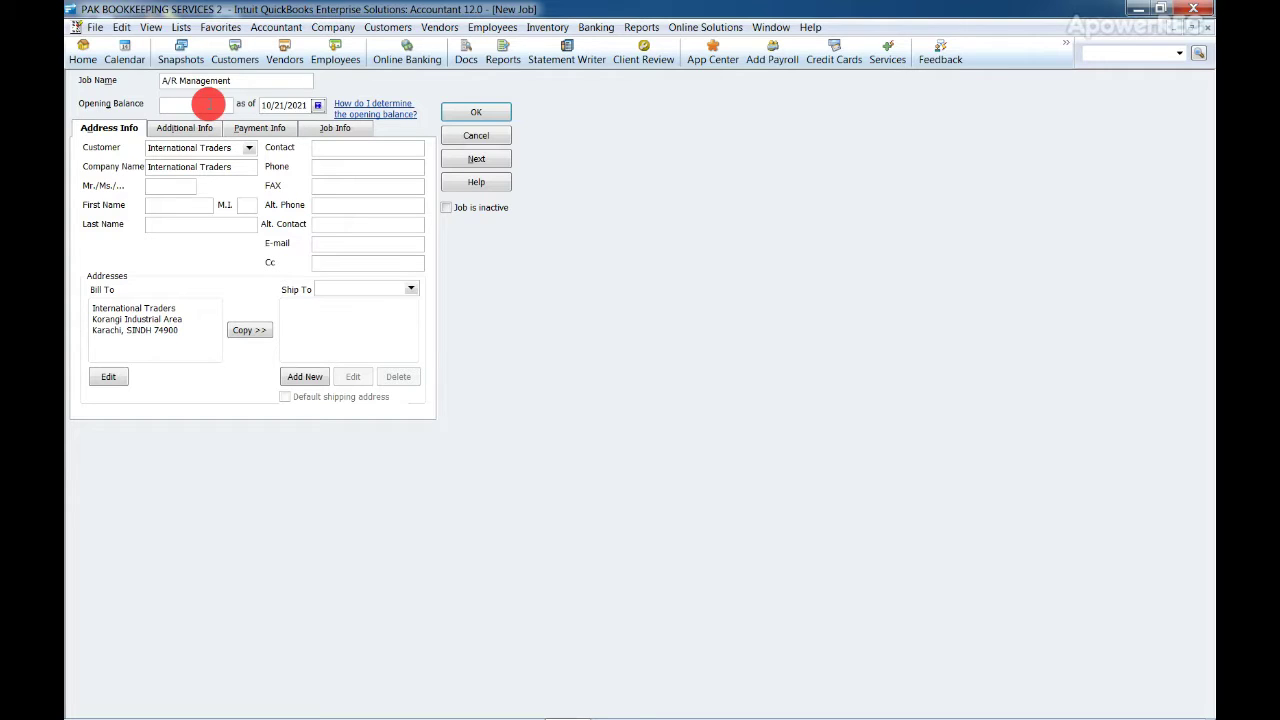
pyautogui.click(319, 107)
pyautogui.click(318, 93)
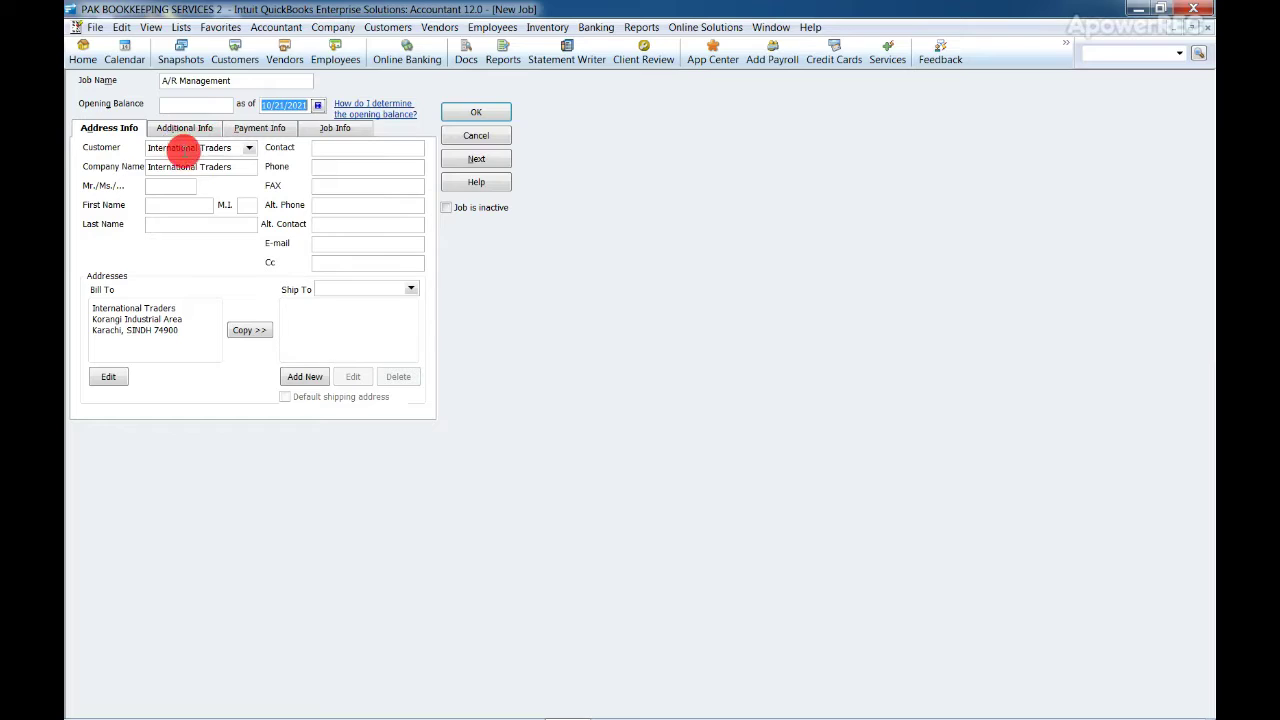
# Assign the job to the customer listed directly below the PayRoll Services job
pyautogui.click(178, 148)
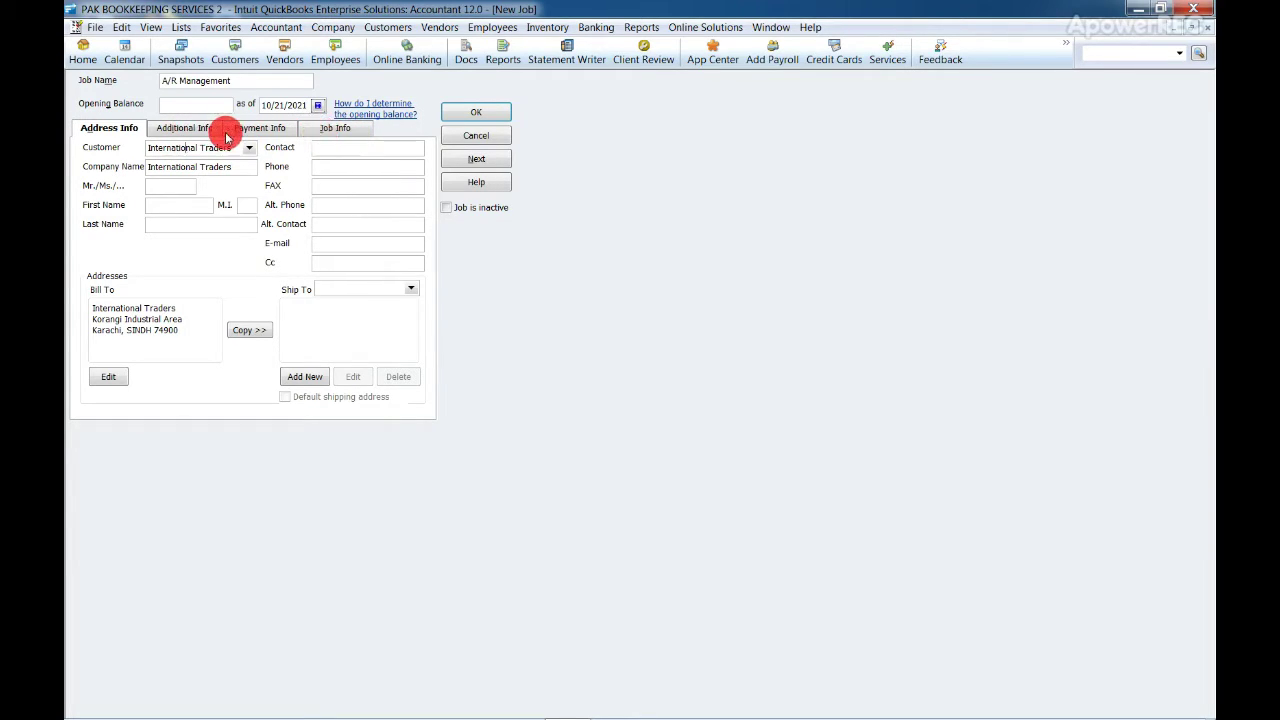
pyautogui.click(128, 134)
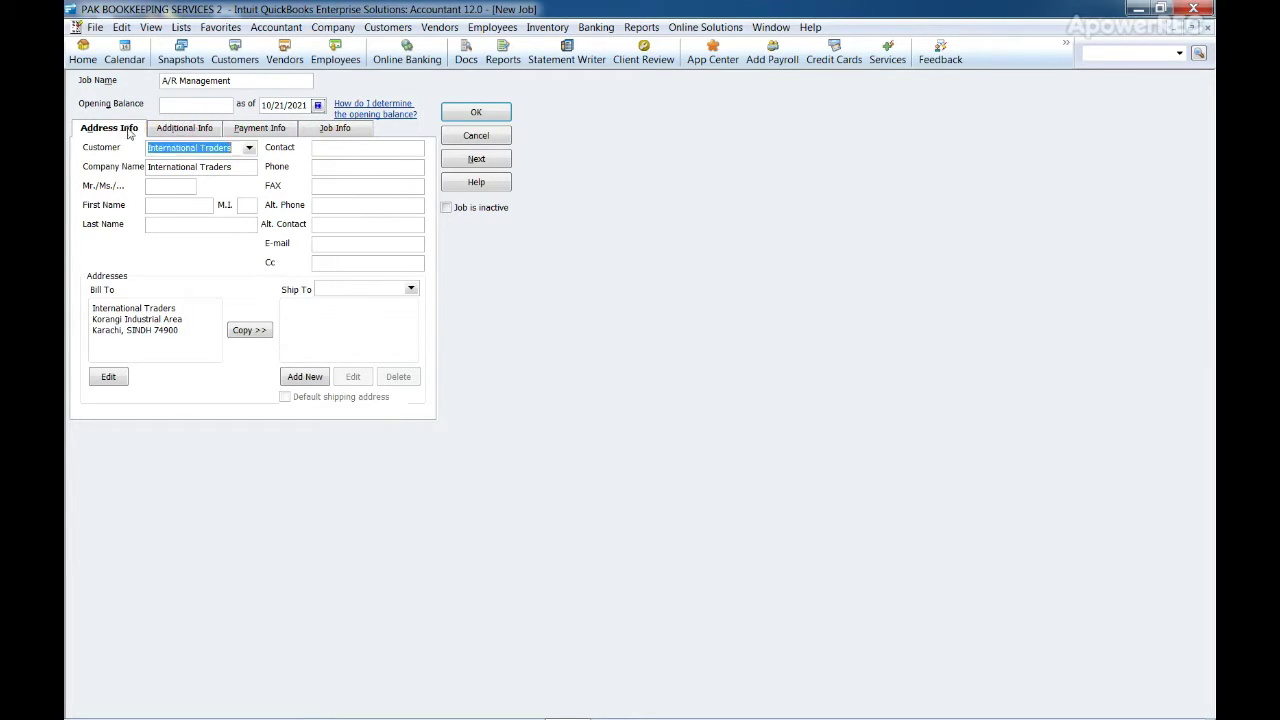
pyautogui.click(248, 148)
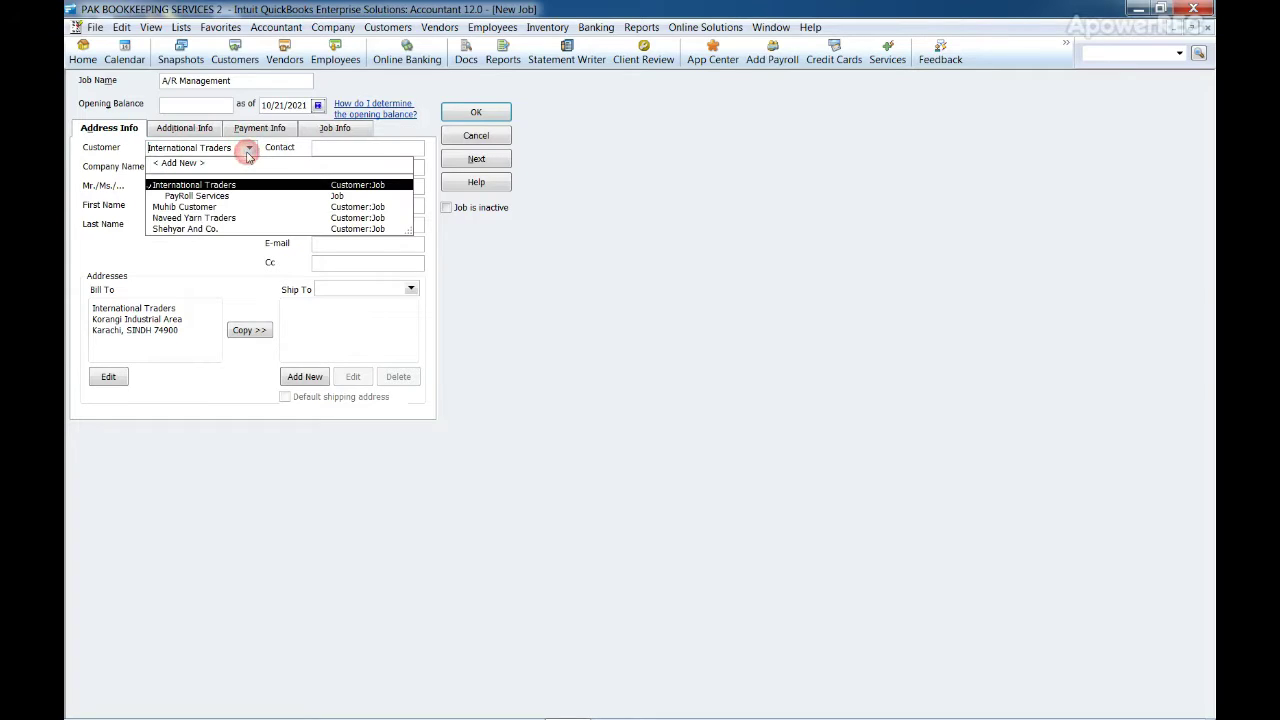
pyautogui.click(217, 207)
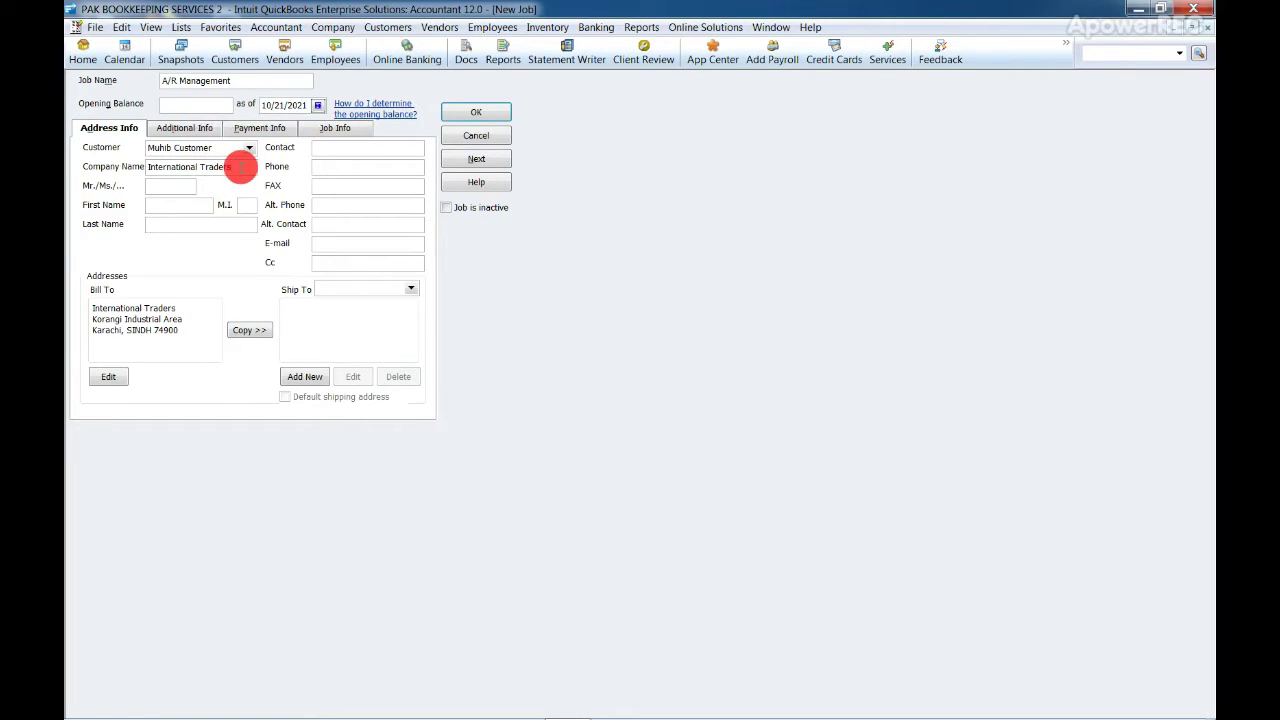
# Clear the company name from the job's address information
pyautogui.moveTo(232, 166); pyautogui.dragTo(155, 168)
pyautogui.click(148, 168)
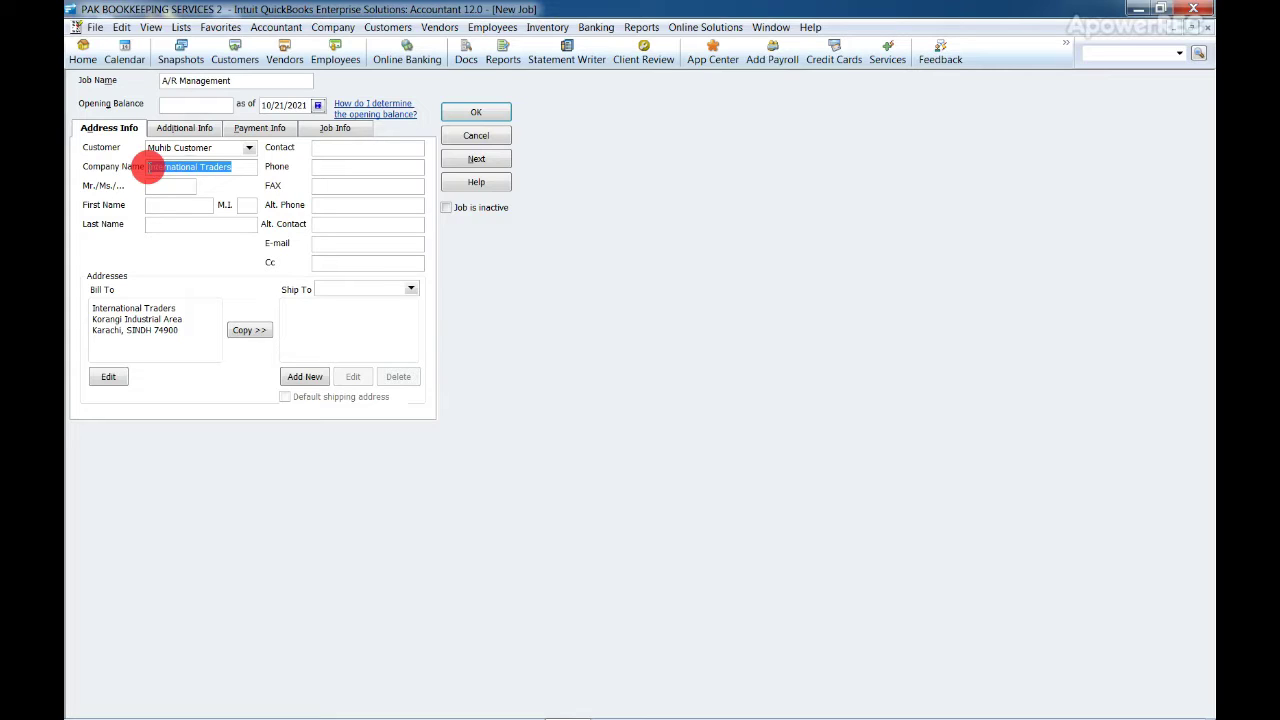
pyautogui.press('Delete')
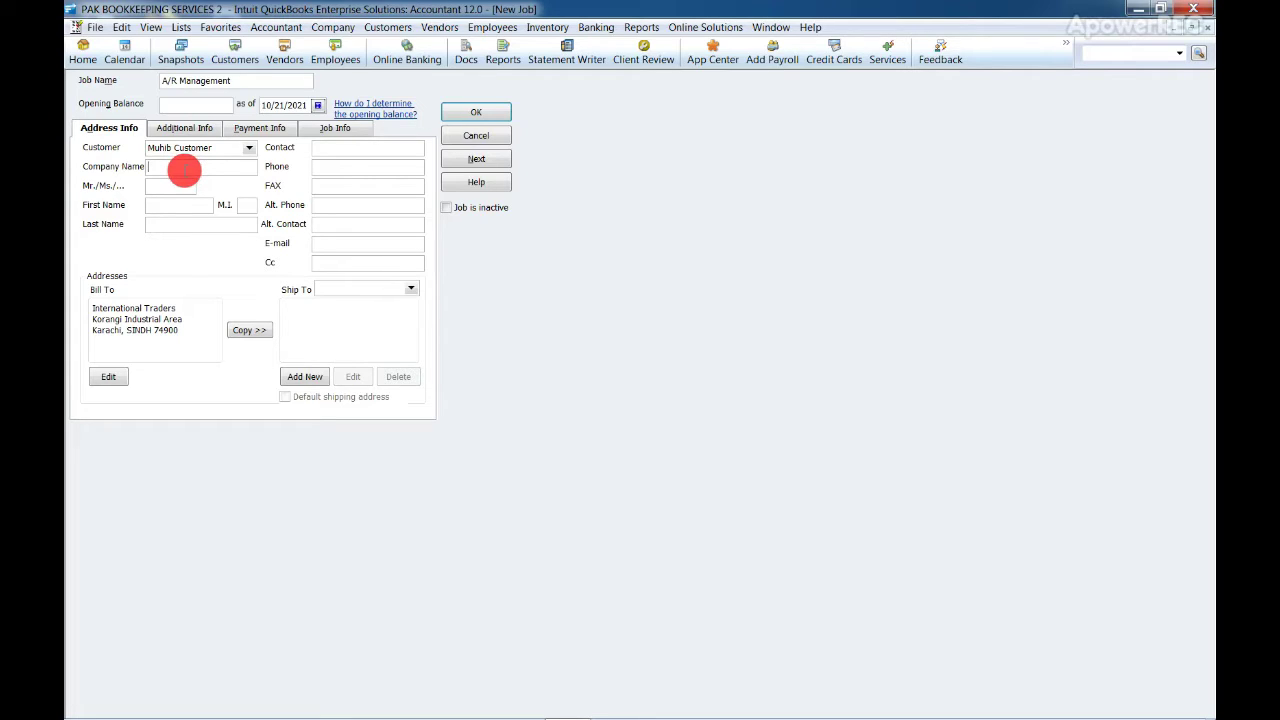
pyautogui.click(167, 188)
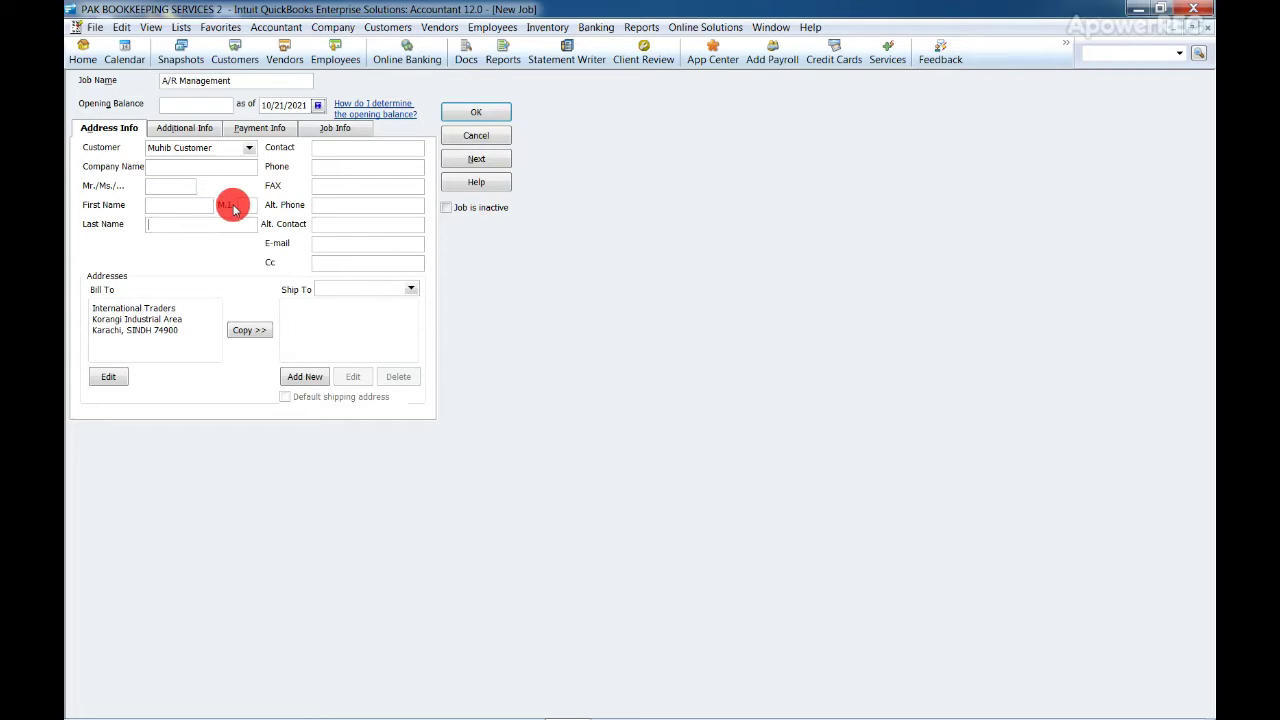
pyautogui.click(355, 185)
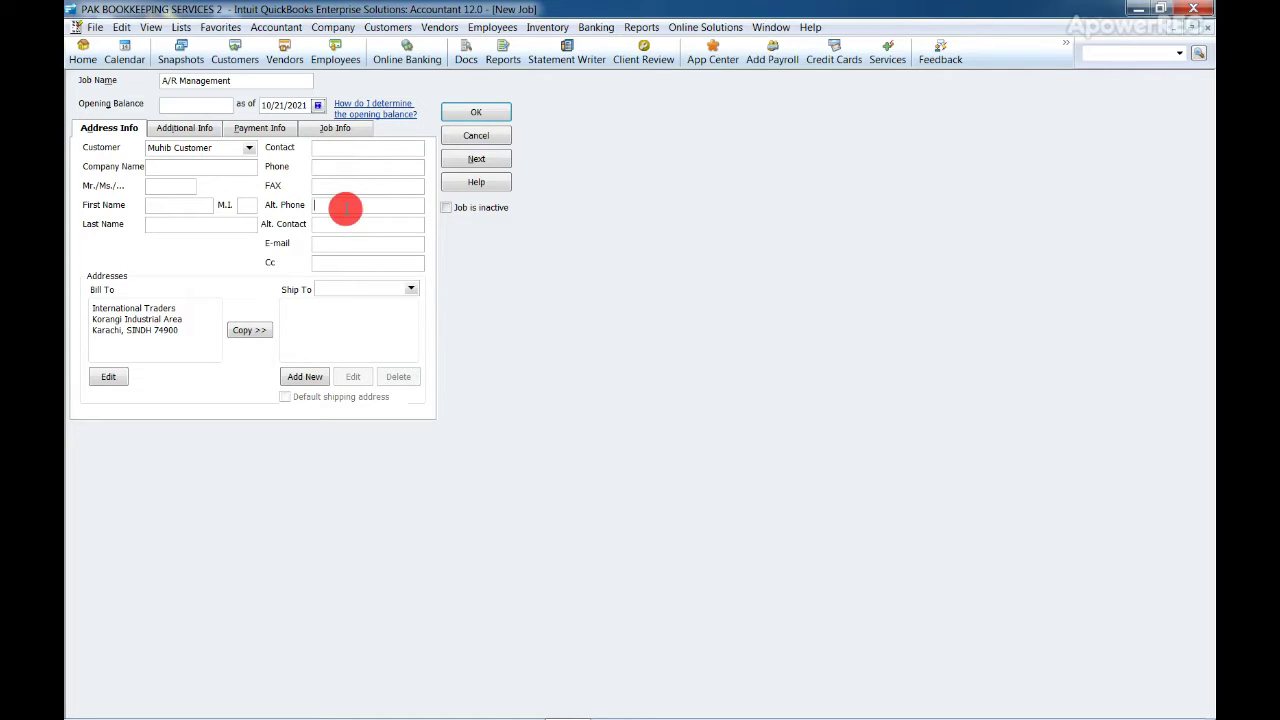
pyautogui.click(316, 223)
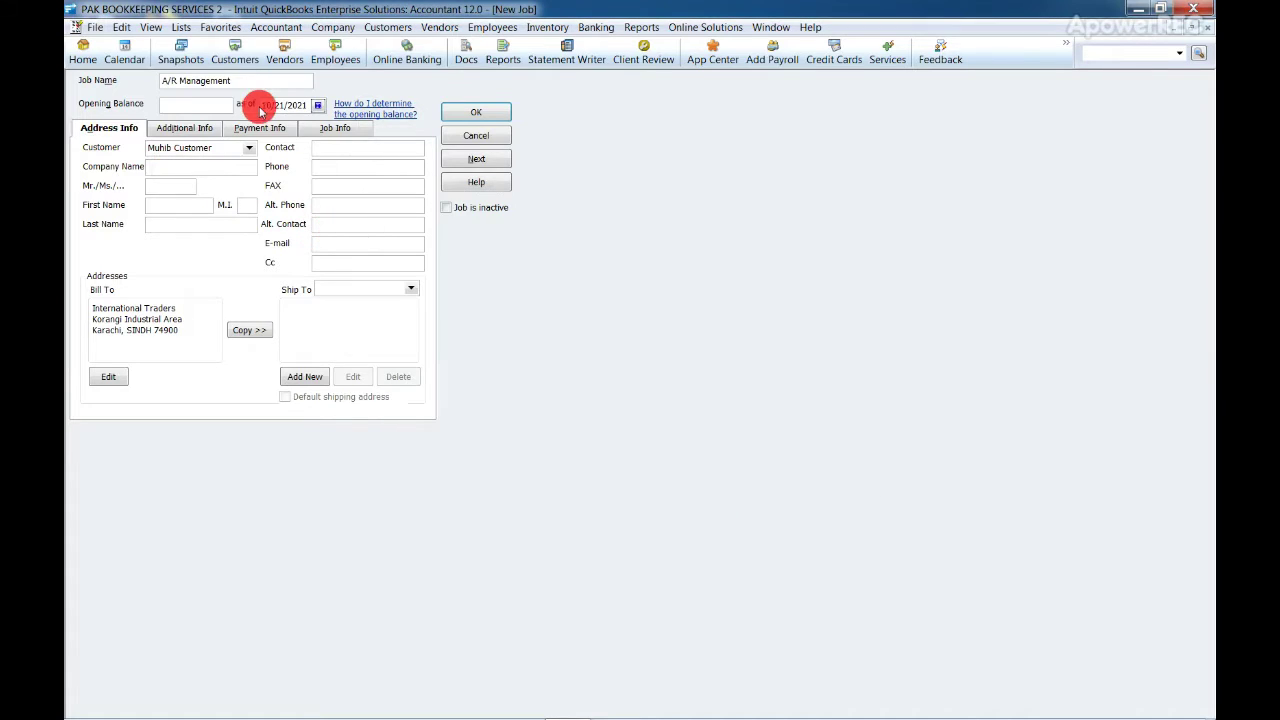
# Set the customer type to Wholesale in the job's additional information
pyautogui.click(193, 129)
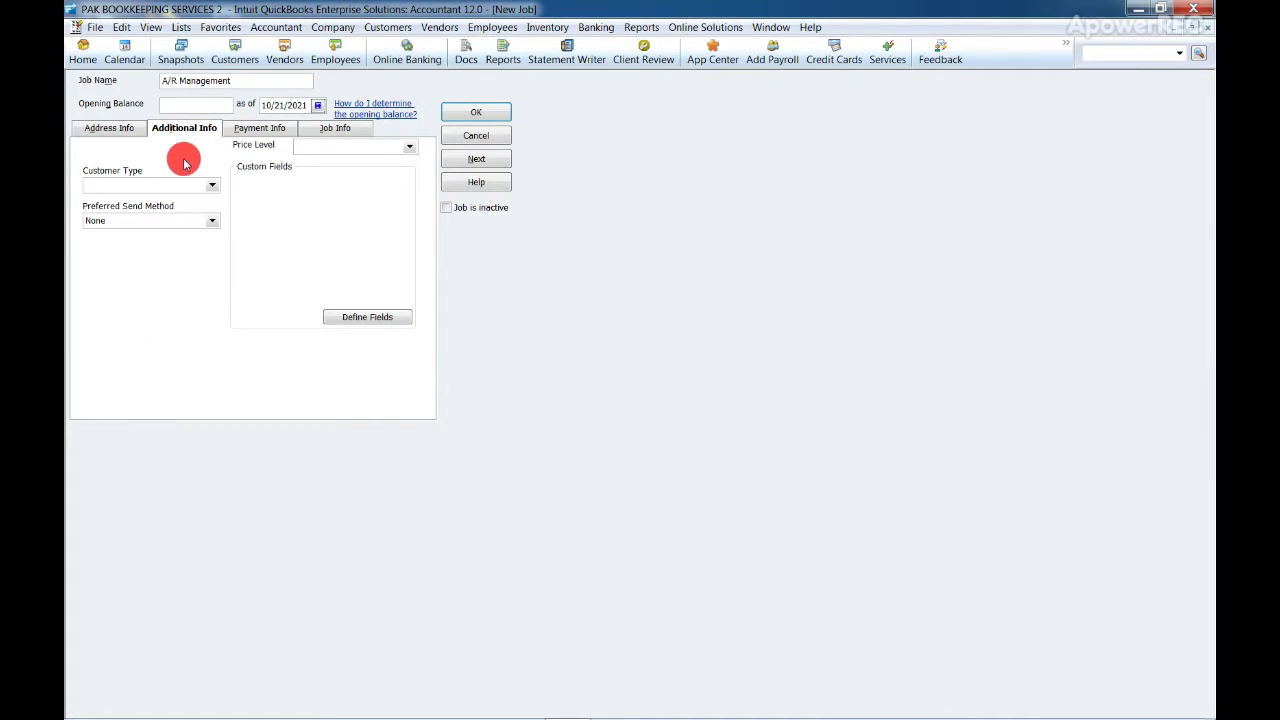
pyautogui.click(210, 187)
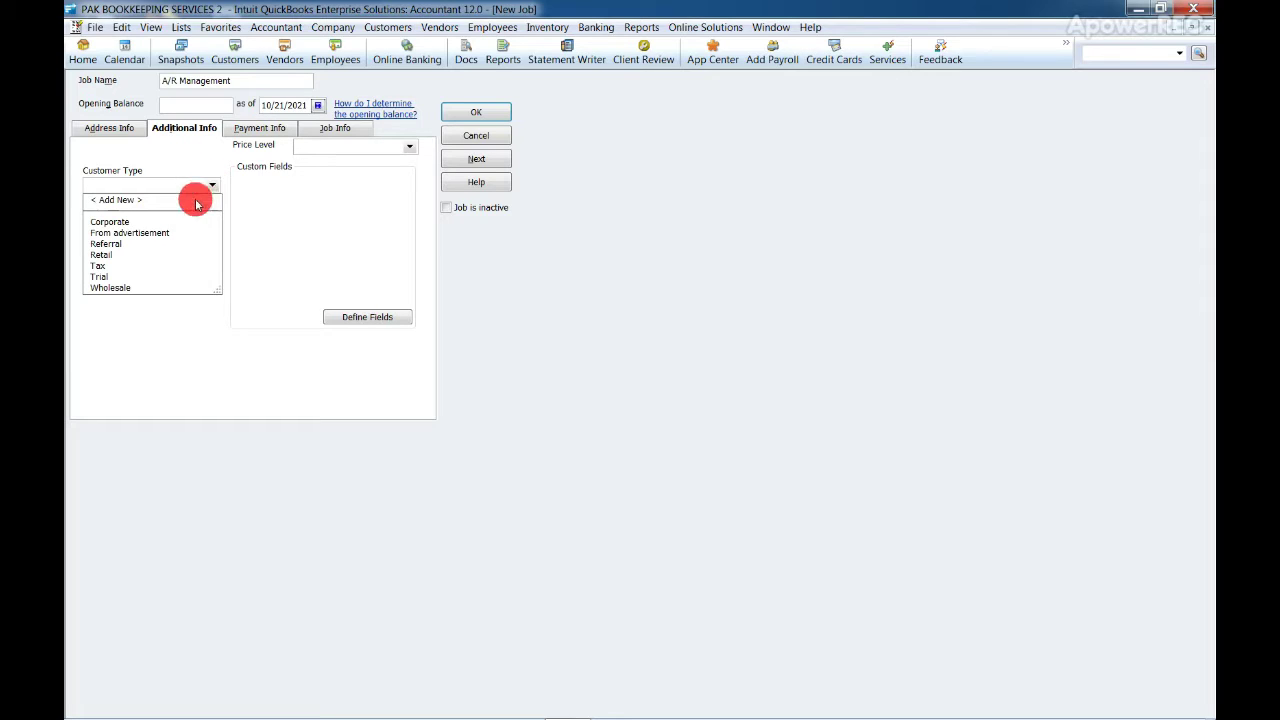
pyautogui.click(131, 288)
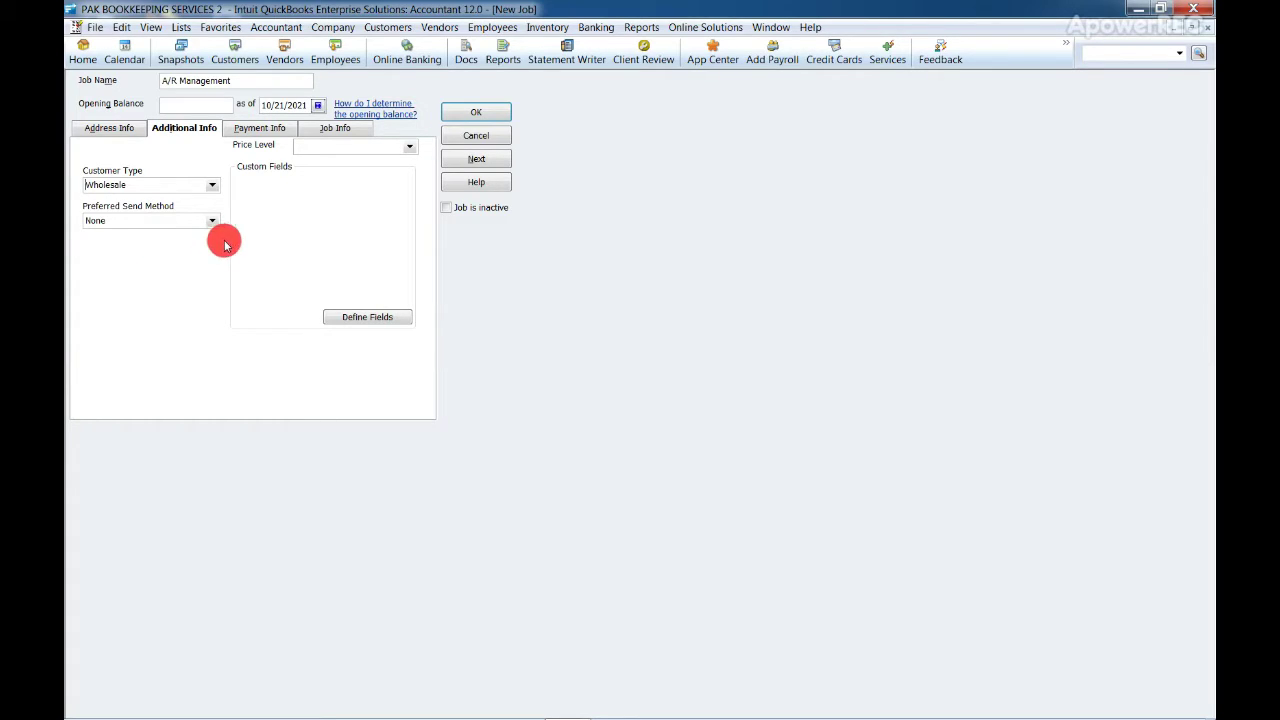
pyautogui.click(212, 184)
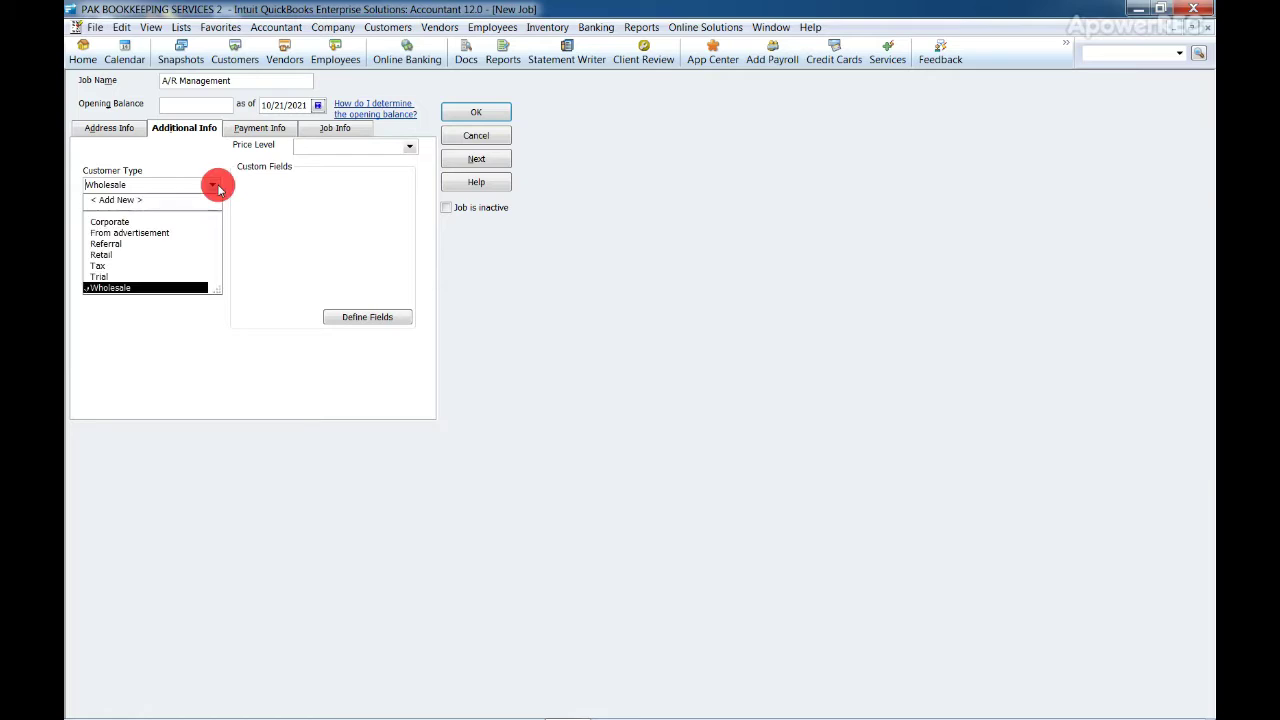
pyautogui.click(212, 184)
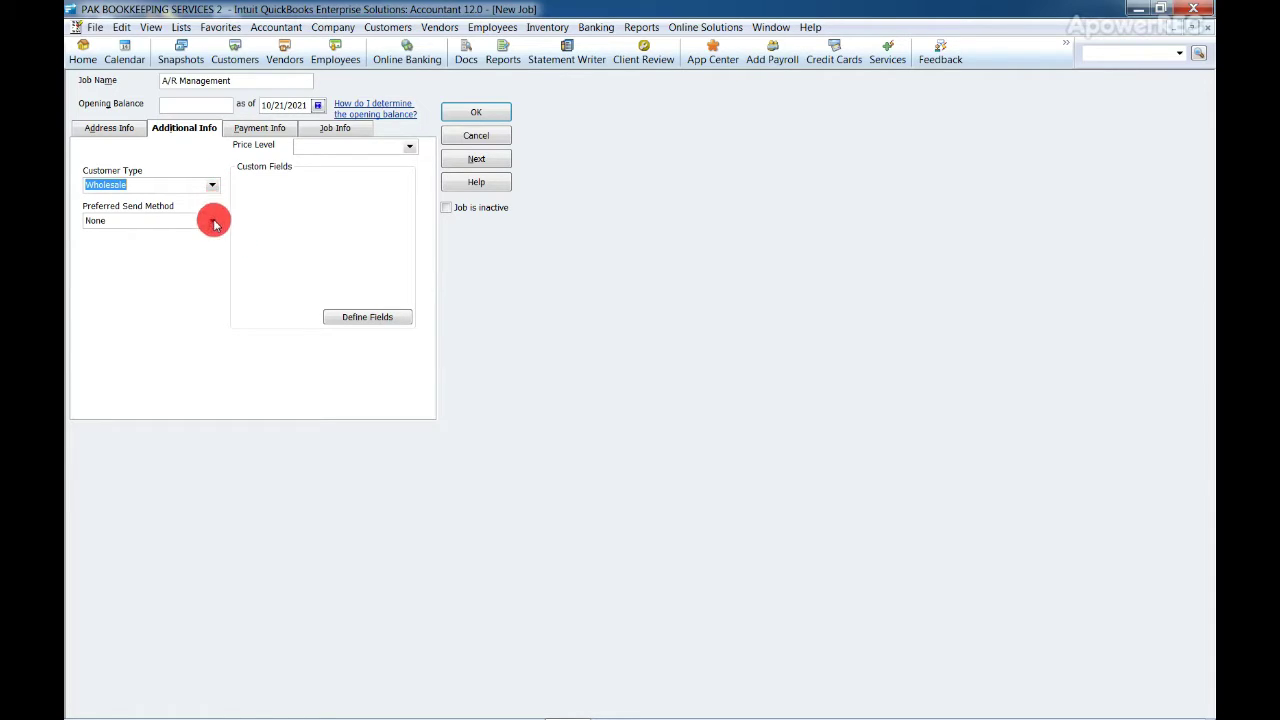
pyautogui.click(211, 220)
pyautogui.click(211, 220)
# Set the preferred payment method to Check in the job's payment information
pyautogui.click(257, 128)
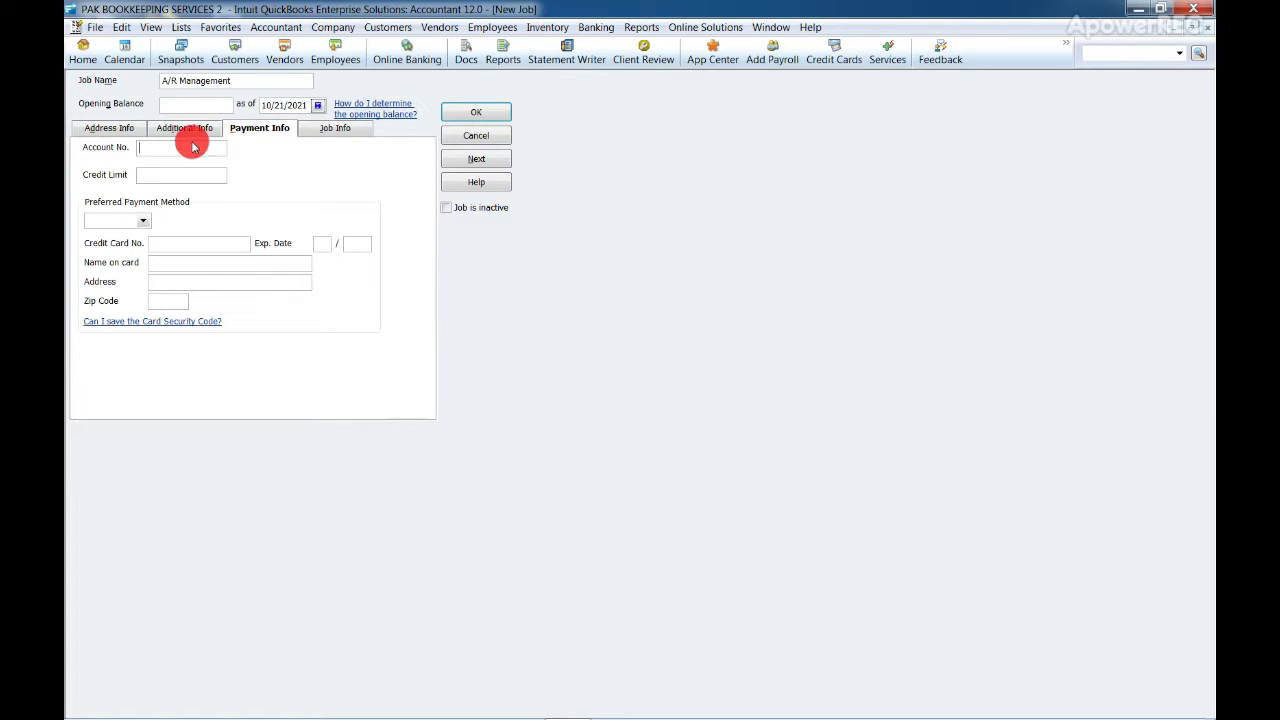
pyautogui.click(178, 172)
pyautogui.click(173, 173)
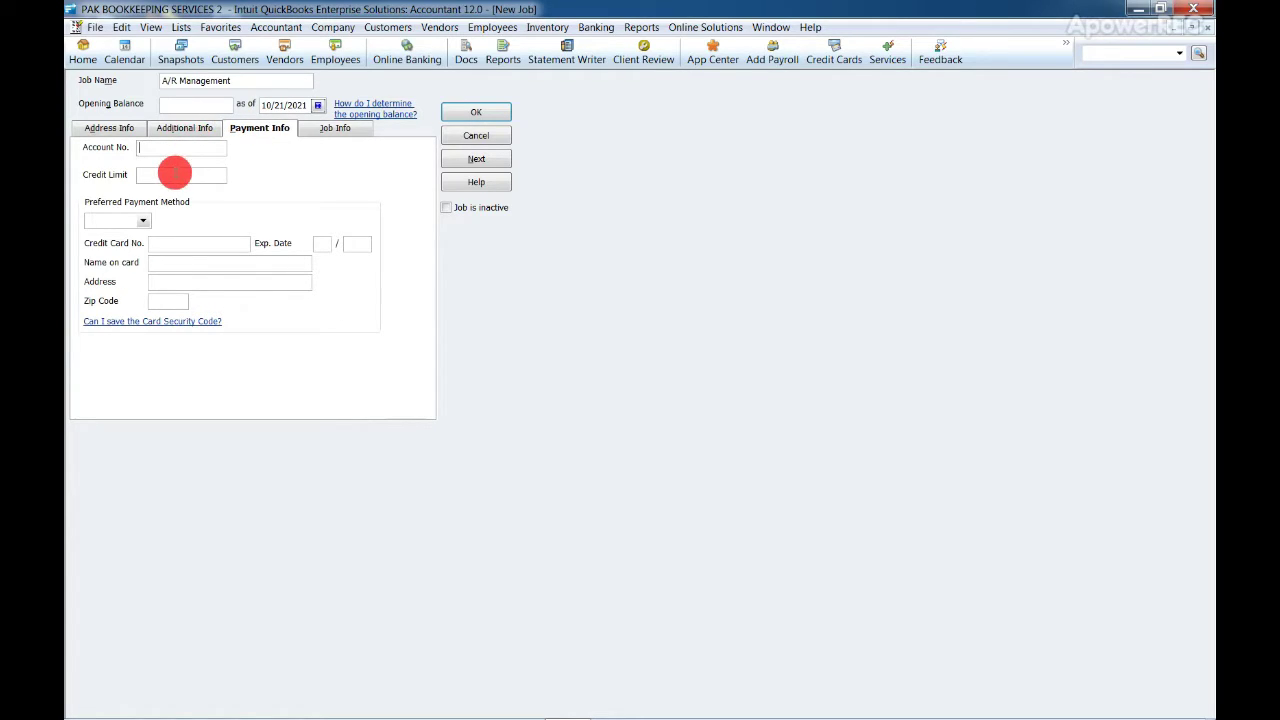
pyautogui.click(174, 174)
pyautogui.click(143, 221)
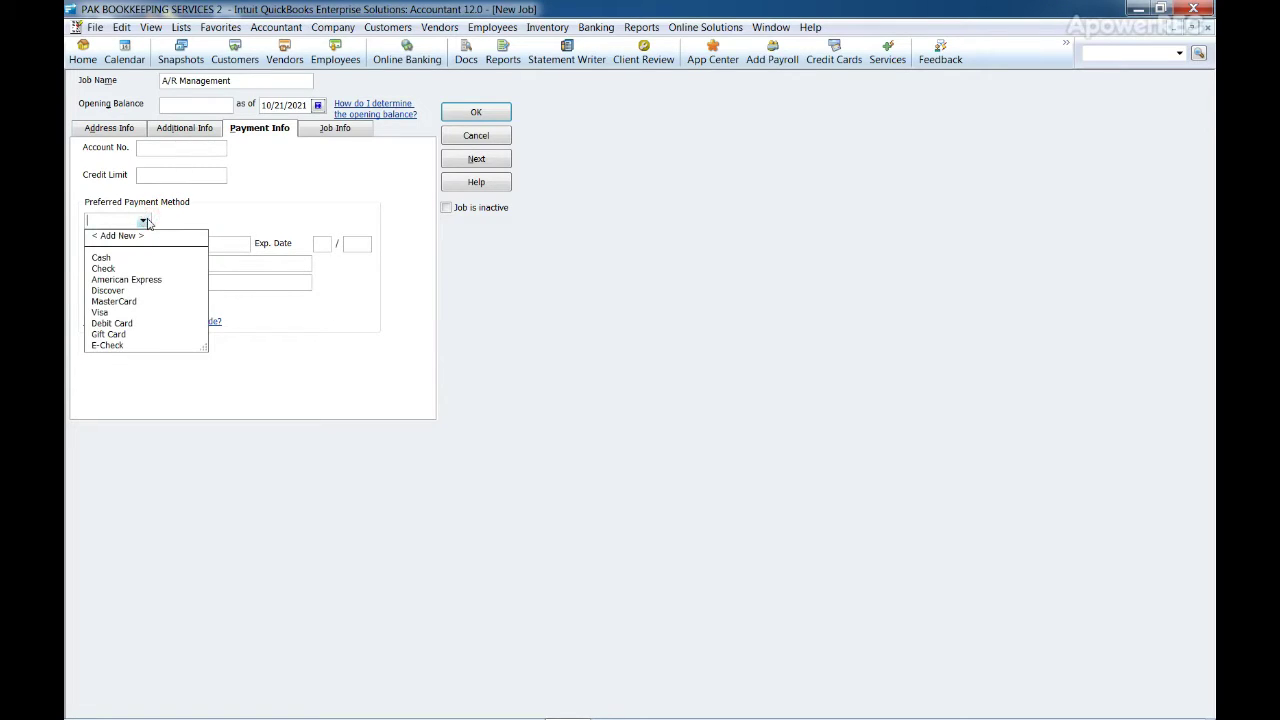
pyautogui.click(121, 268)
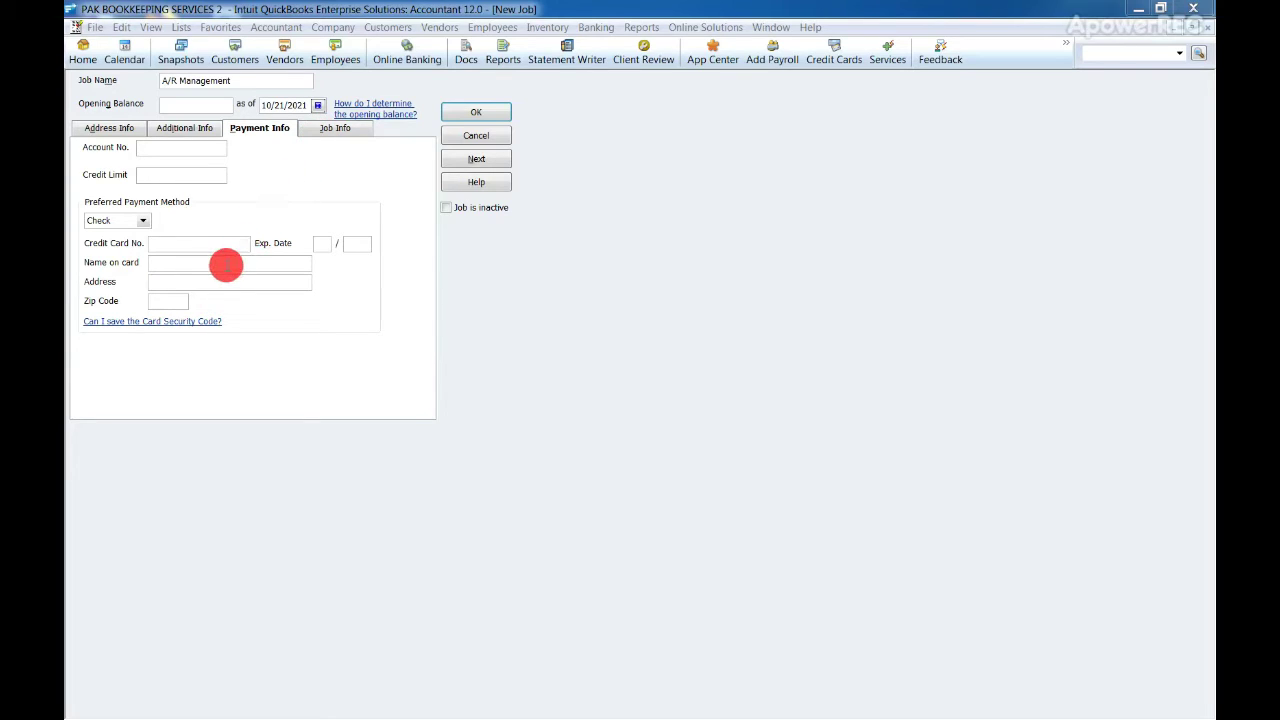
# Review the job status choices and the start, projected end and end date calendars, closing the Windows color scheme prompt without changing the scheme
pyautogui.click(334, 131)
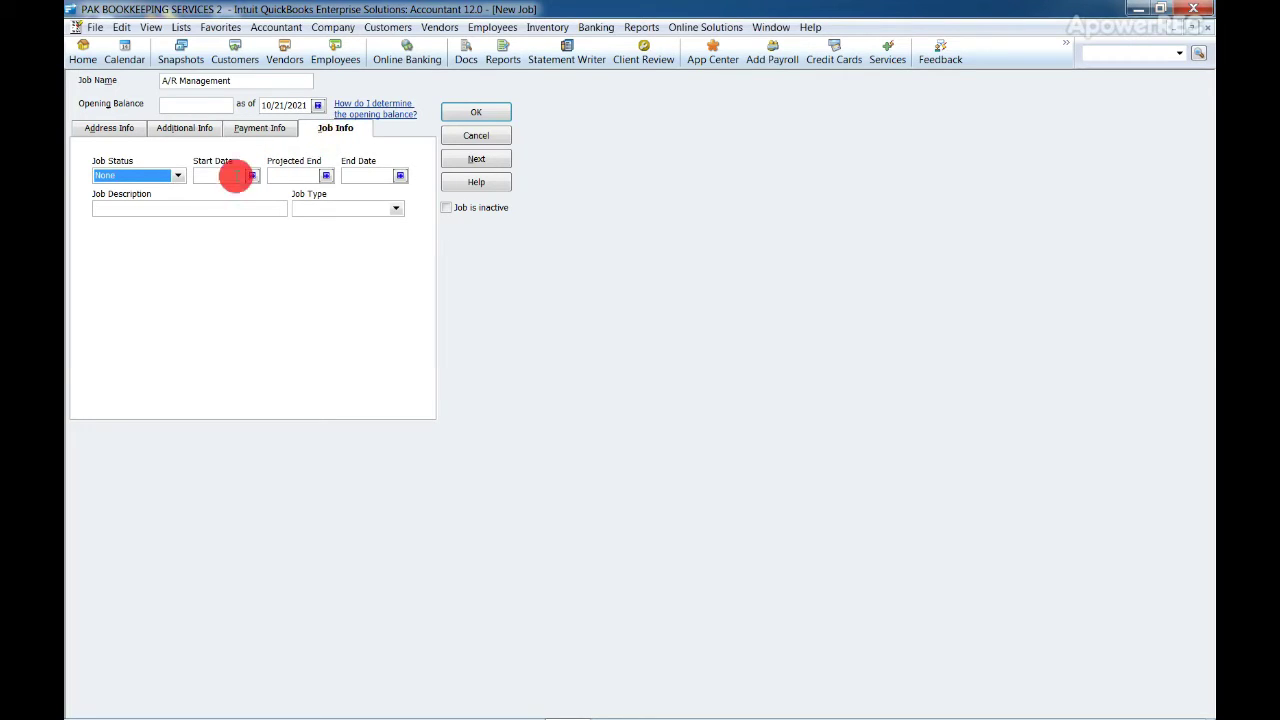
pyautogui.click(178, 177)
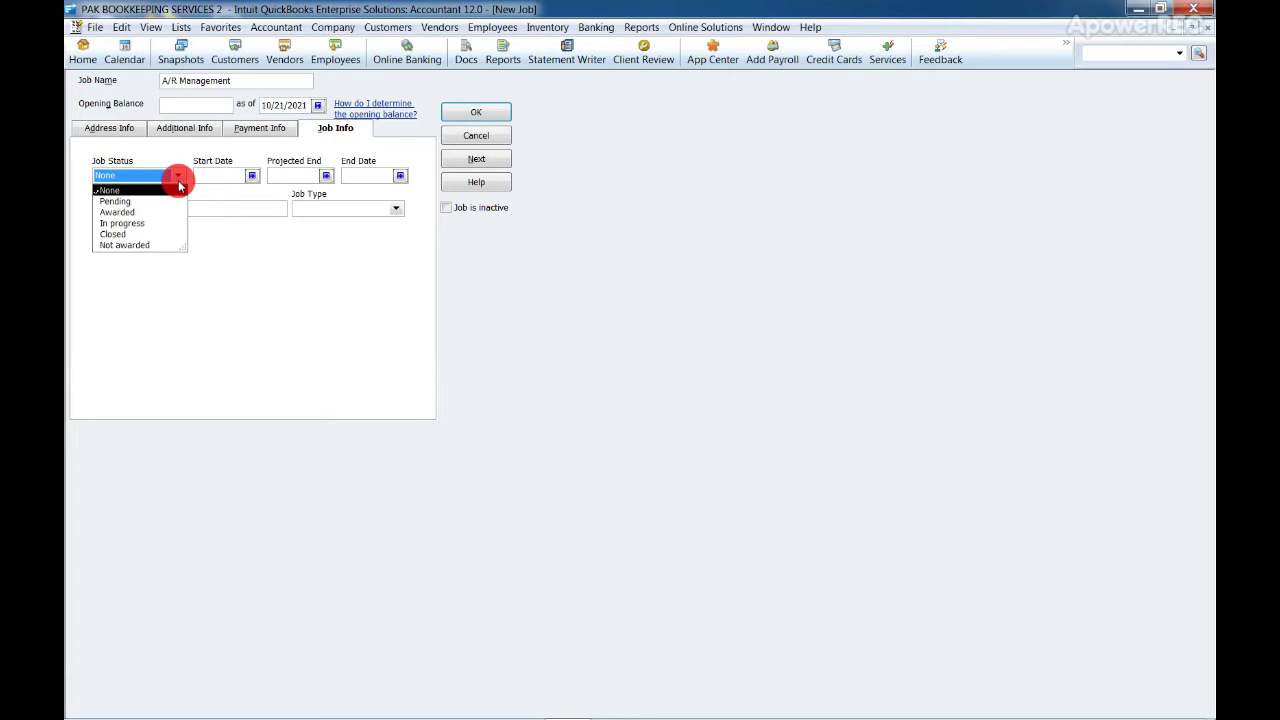
pyautogui.click(177, 174)
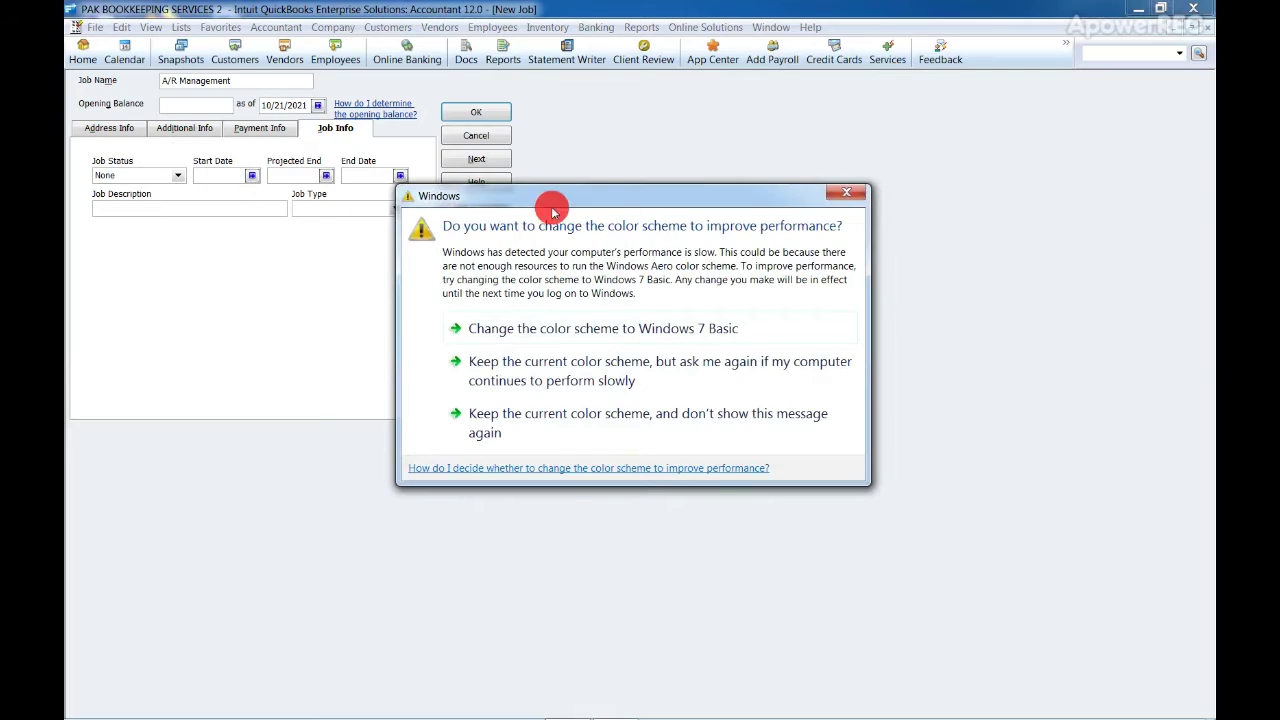
pyautogui.click(846, 192)
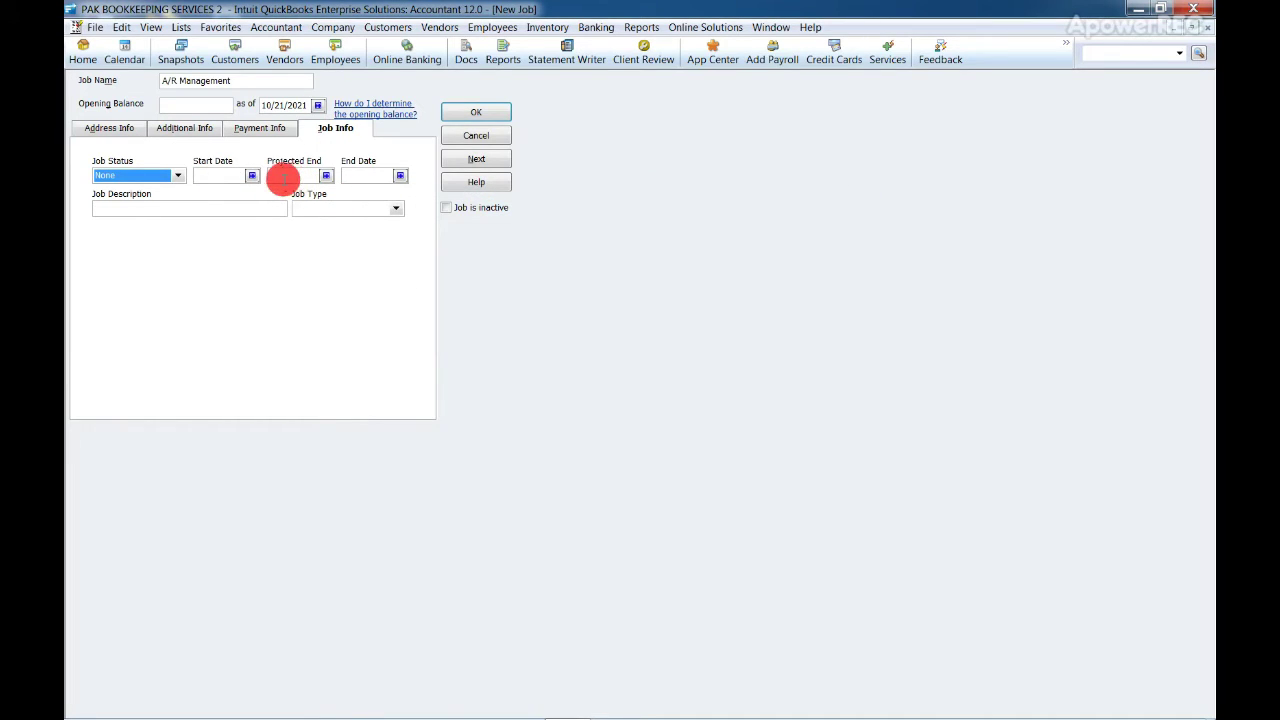
pyautogui.click(251, 176)
pyautogui.click(251, 177)
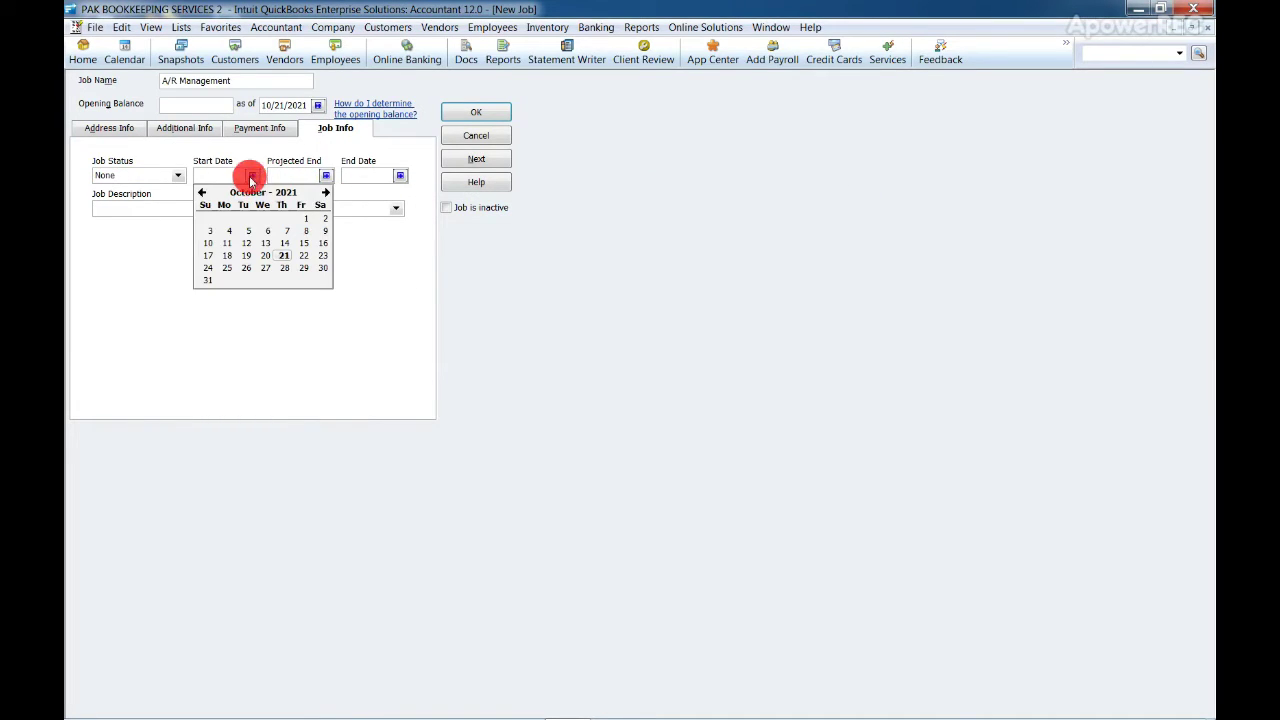
pyautogui.click(255, 176)
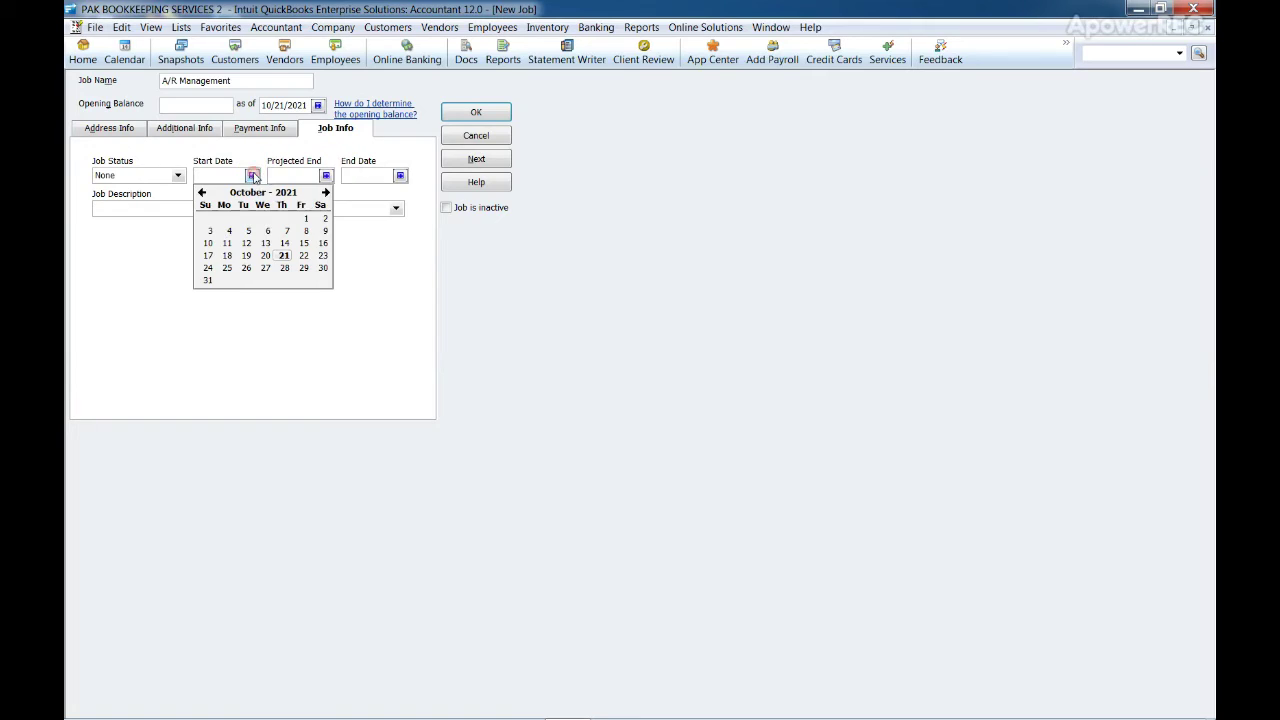
pyautogui.click(325, 175)
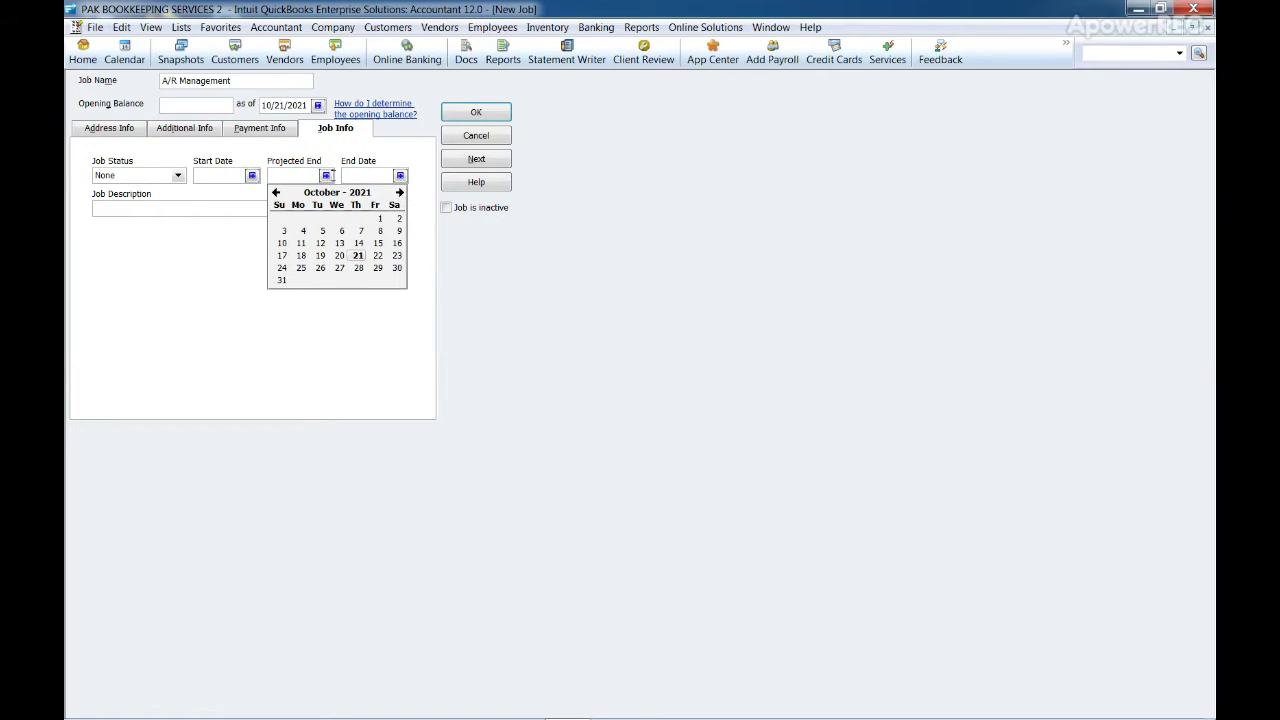
pyautogui.click(400, 176)
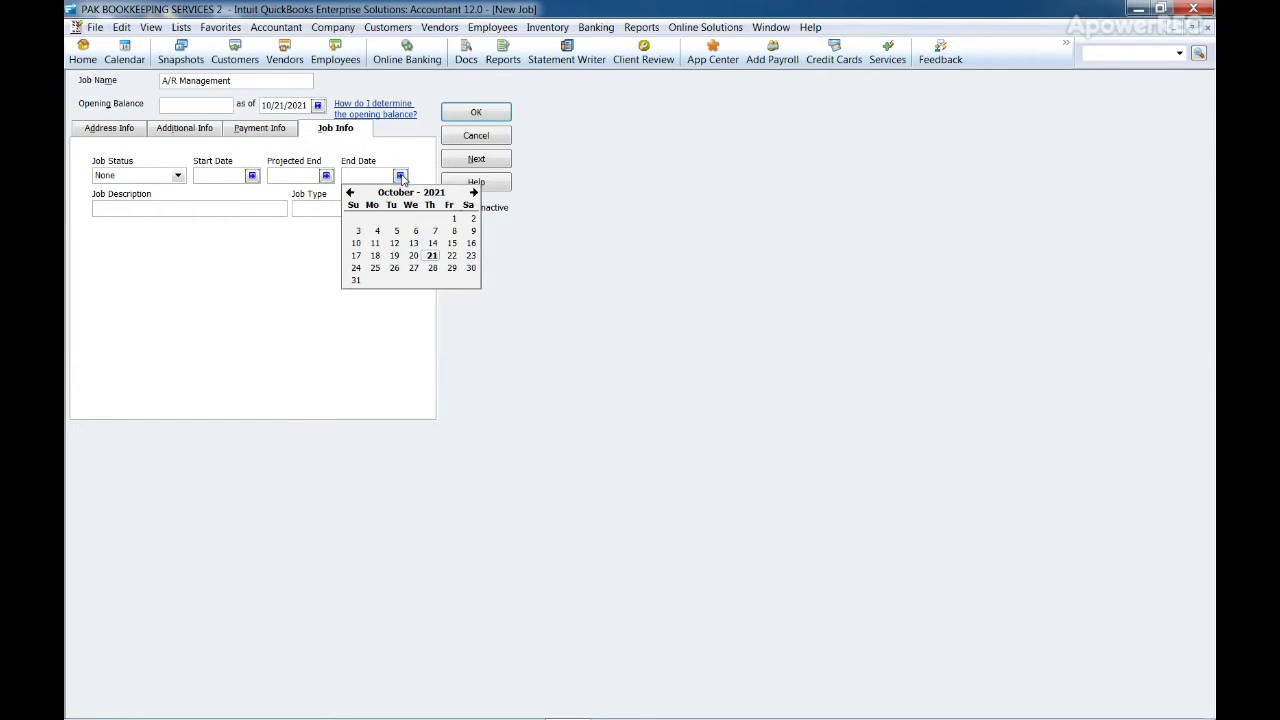
pyautogui.click(400, 161)
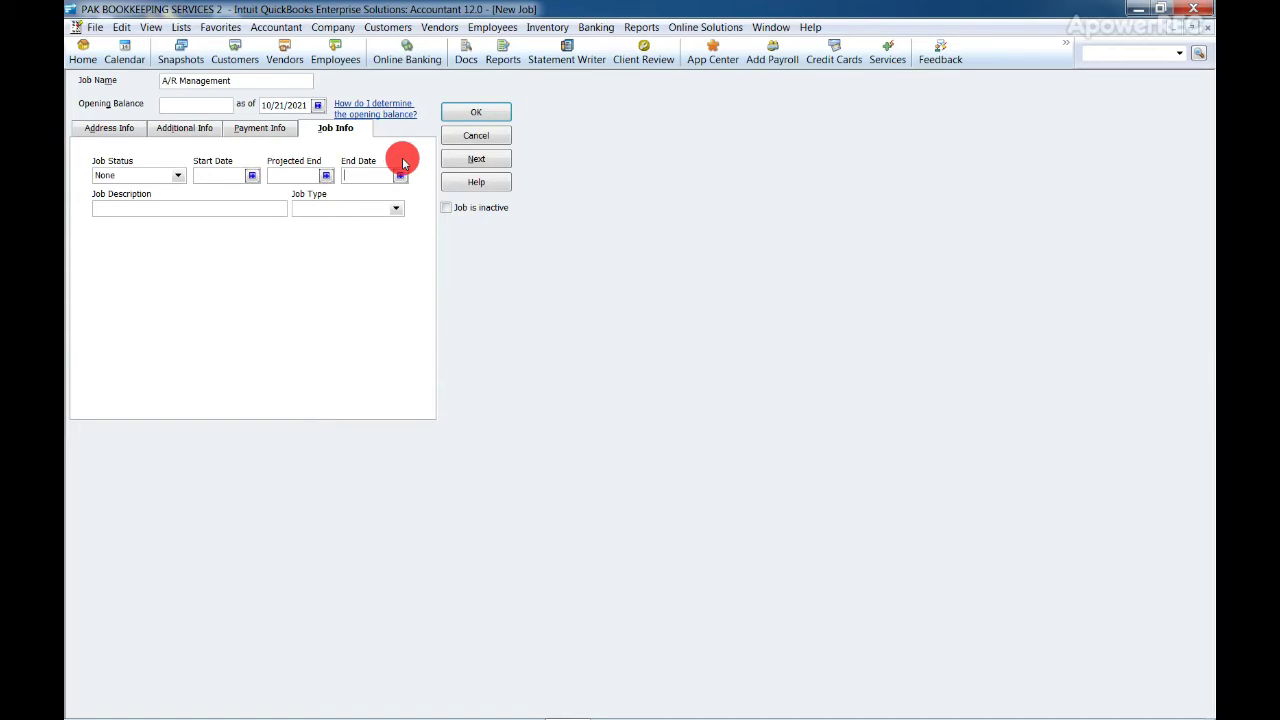
# Save the new A/R Management job and display the customer record of Shehyar And Co
pyautogui.click(489, 112)
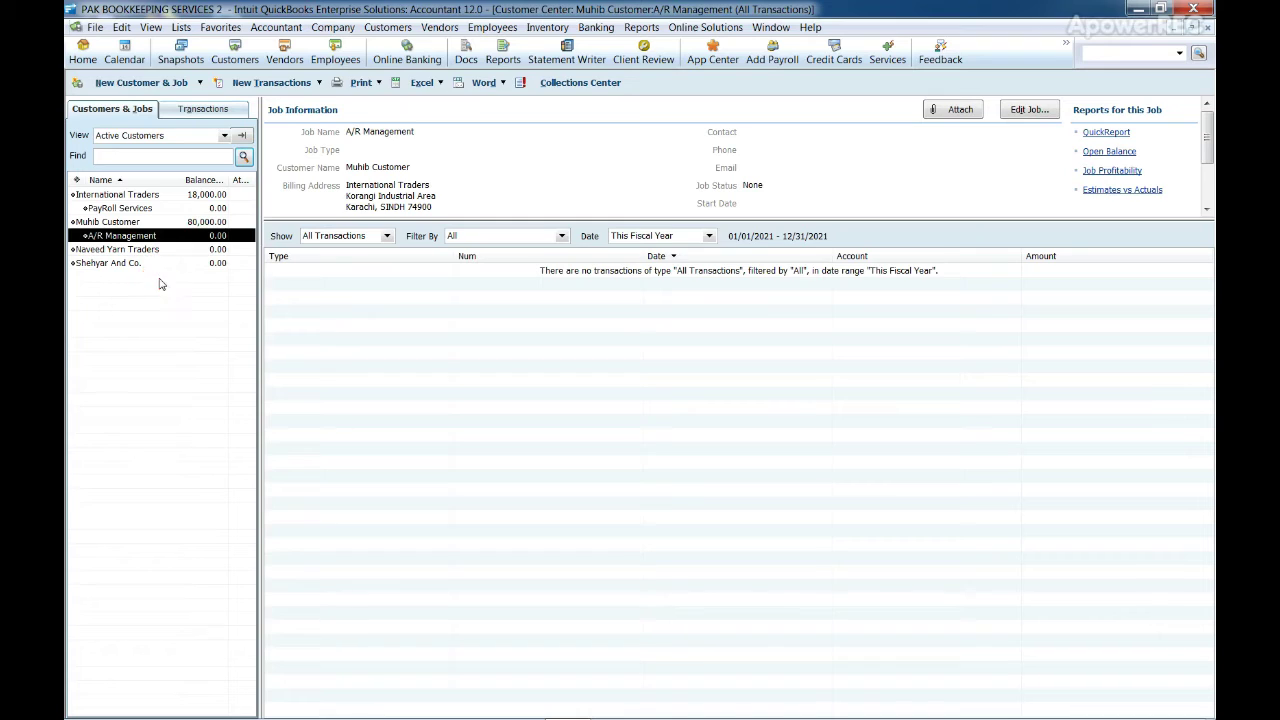
pyautogui.click(122, 262)
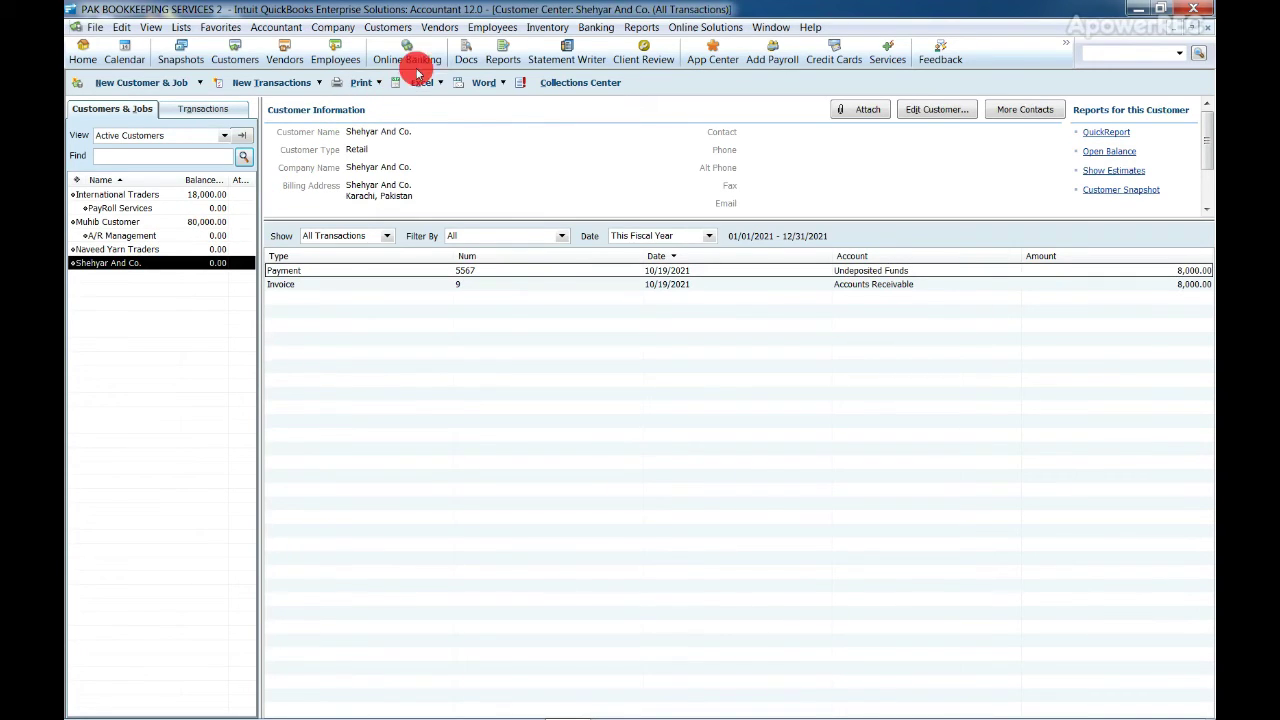
# Start a bill for the vendor Danish Yarn Traders and close its open purchase orders list without receiving any
pyautogui.click(440, 27)
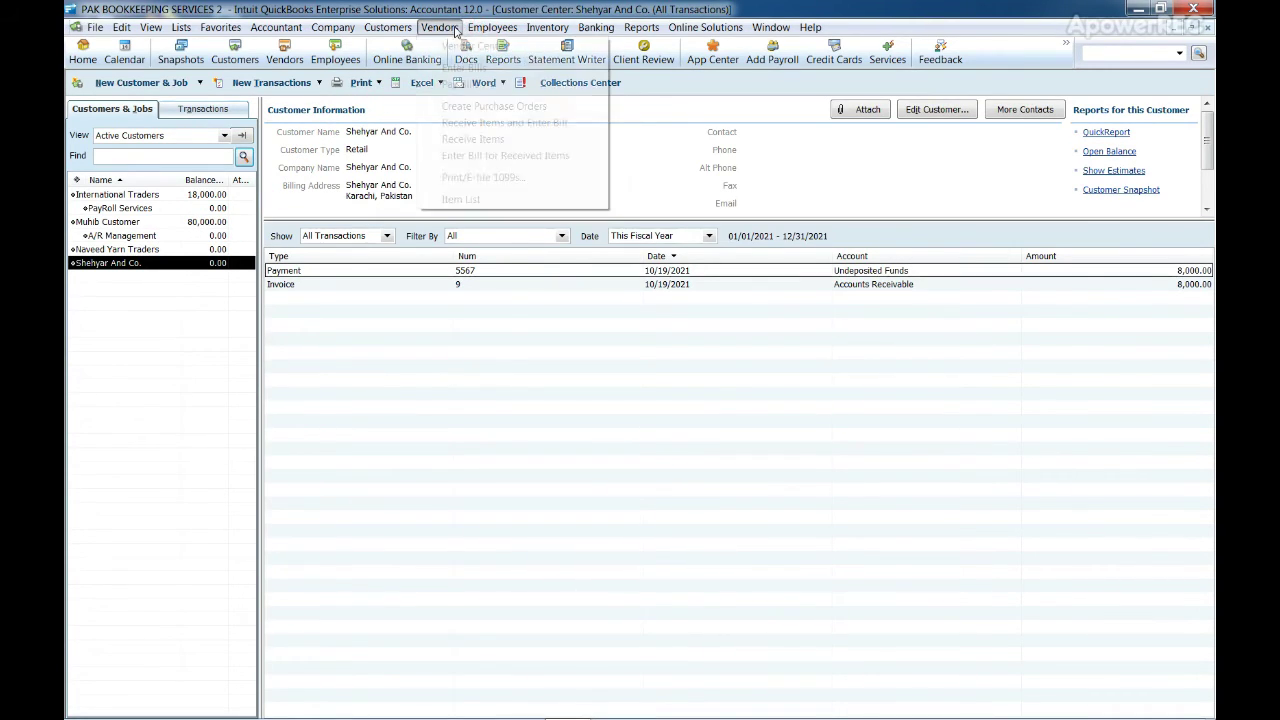
pyautogui.moveTo(470, 29)
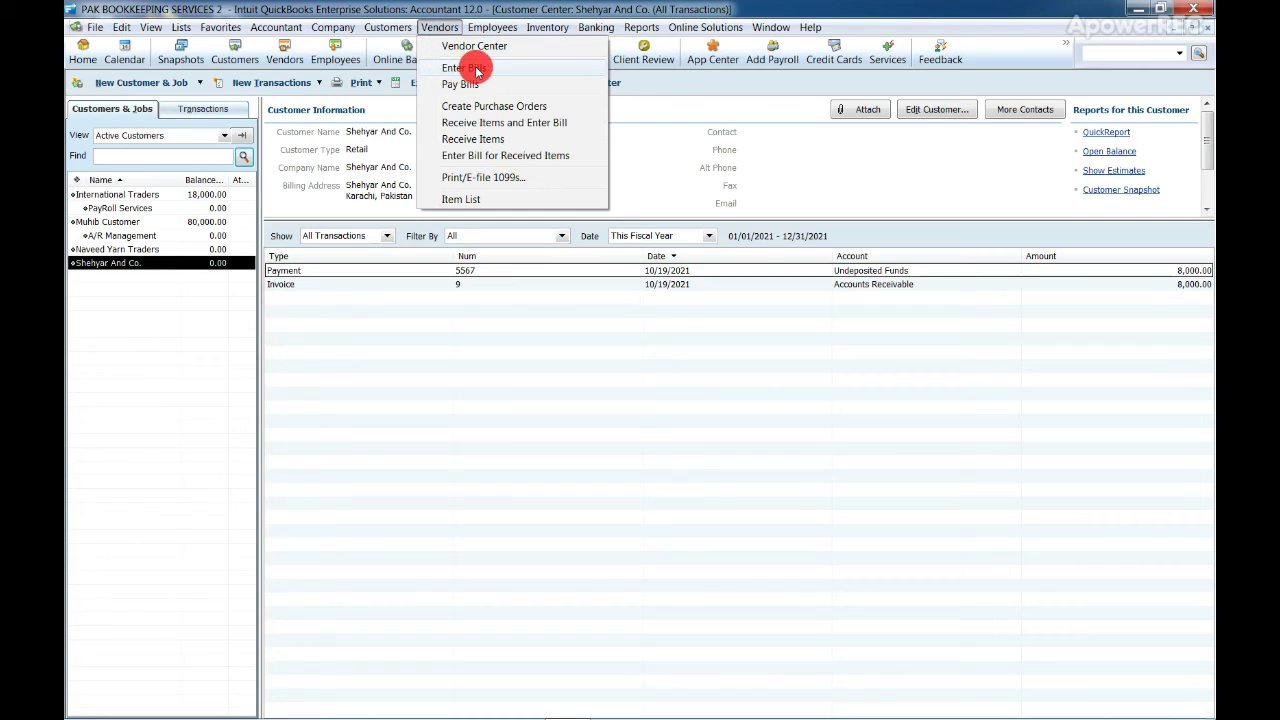
pyautogui.click(478, 66)
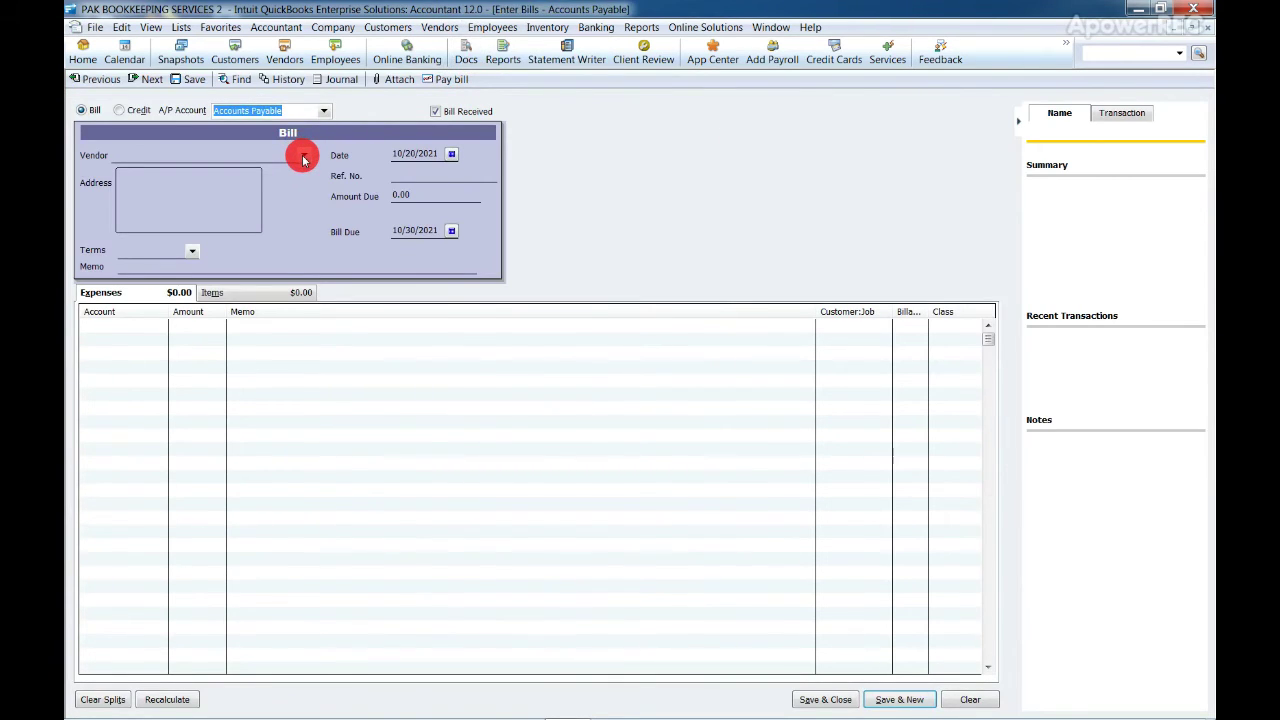
pyautogui.click(303, 157)
pyautogui.click(300, 183)
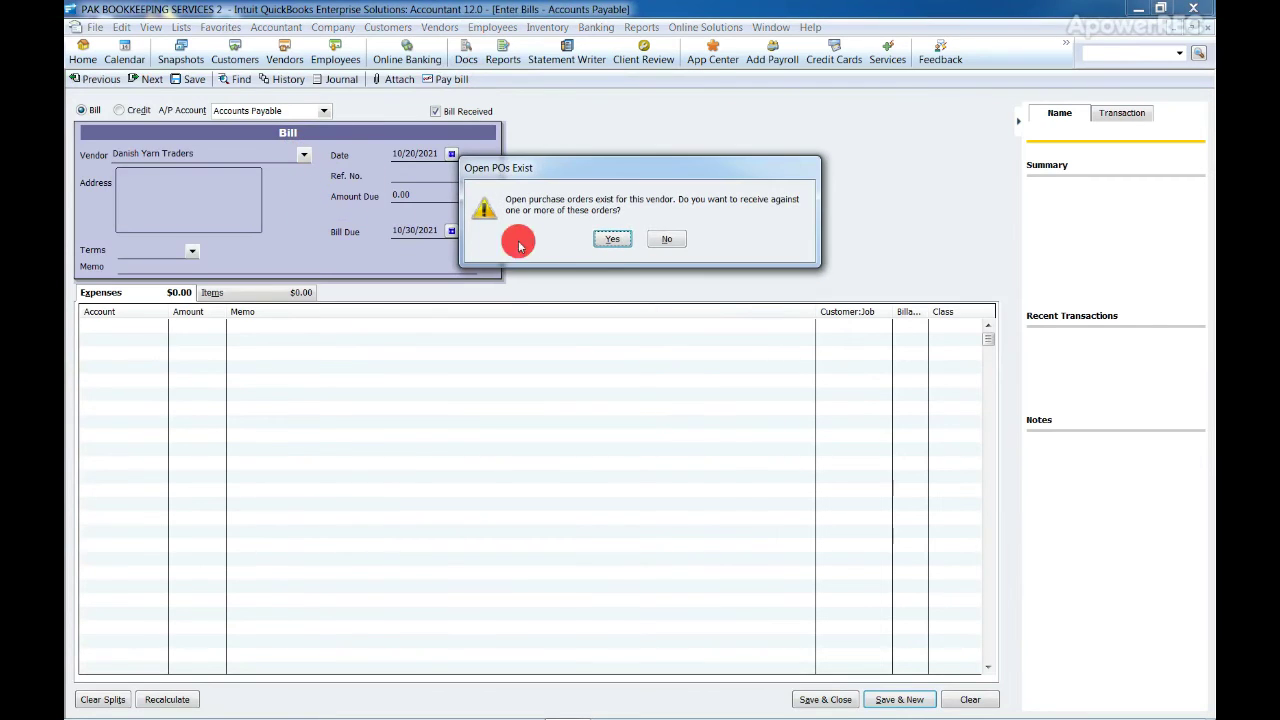
pyautogui.click(612, 239)
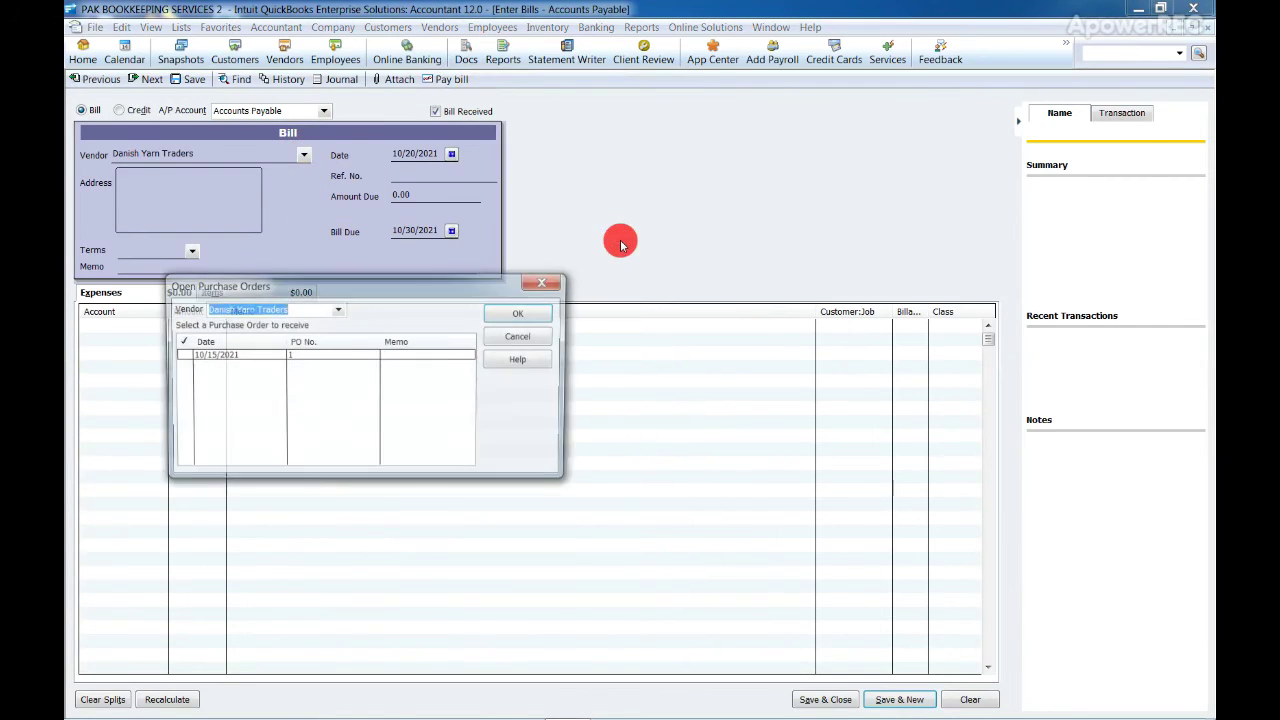
pyautogui.click(541, 291)
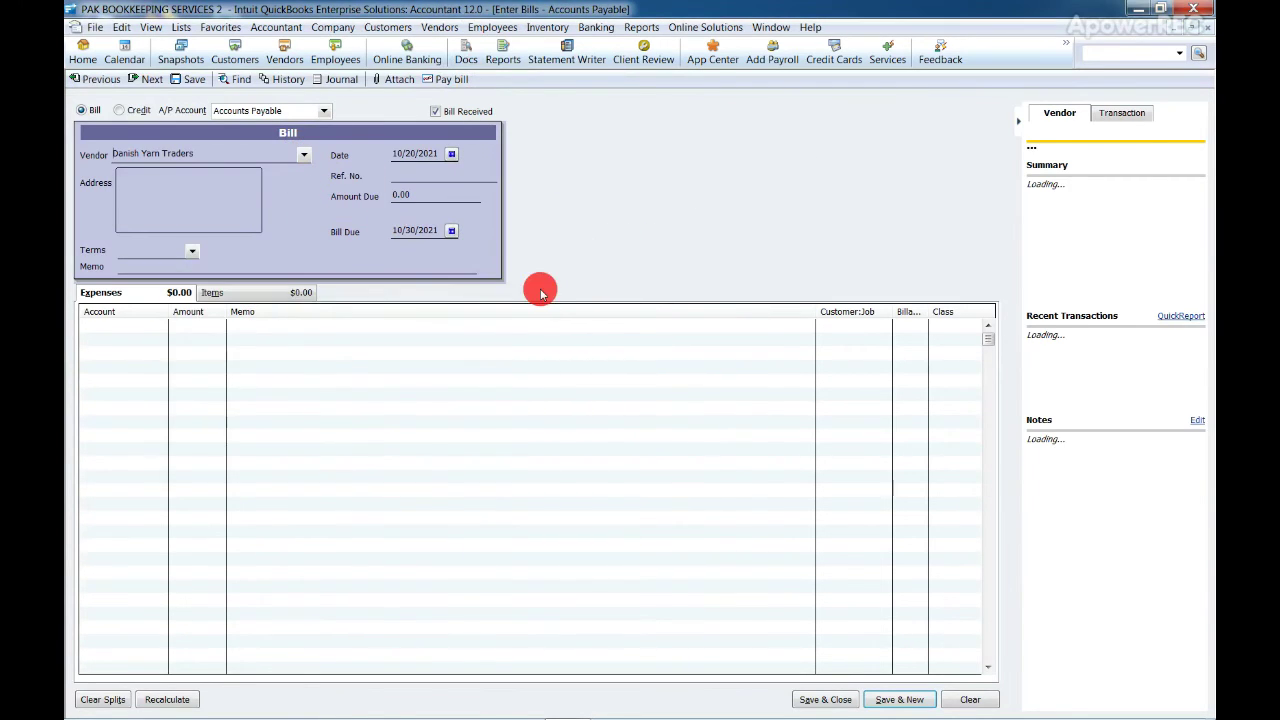
# Assign the A/R Management job as the Customer:Job on the bill's first expense line
pyautogui.click(860, 322)
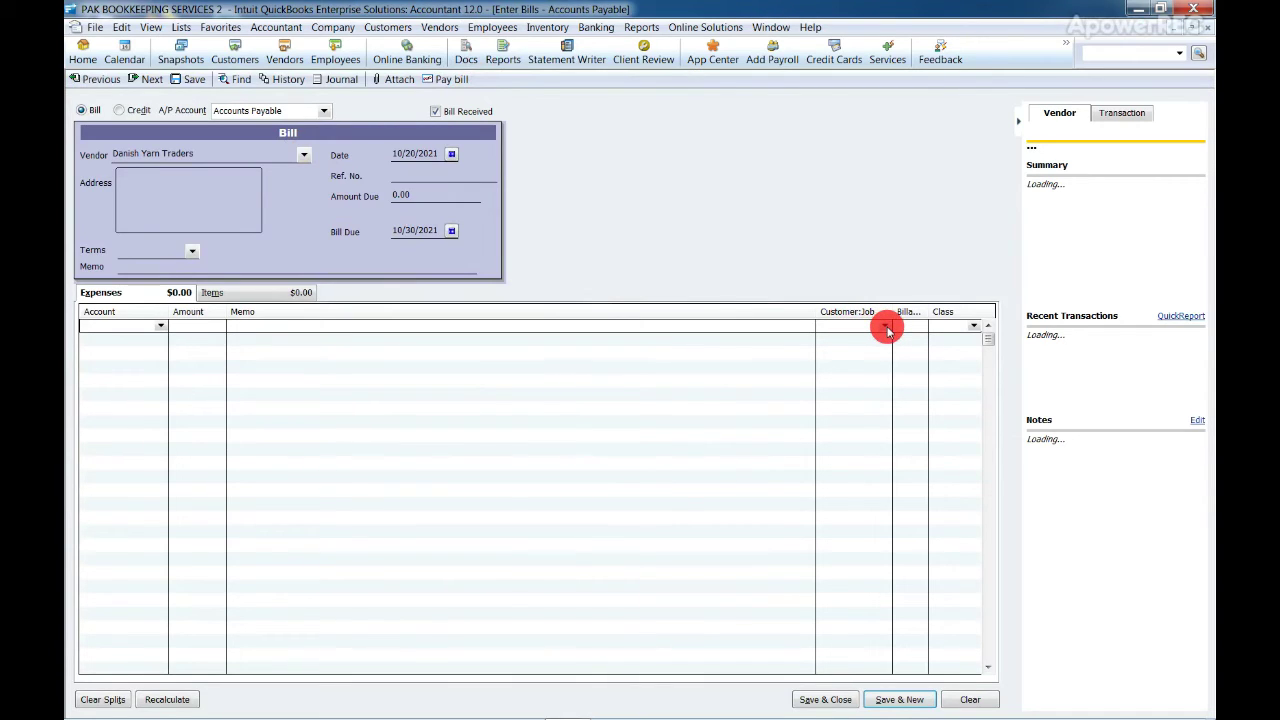
pyautogui.click(885, 327)
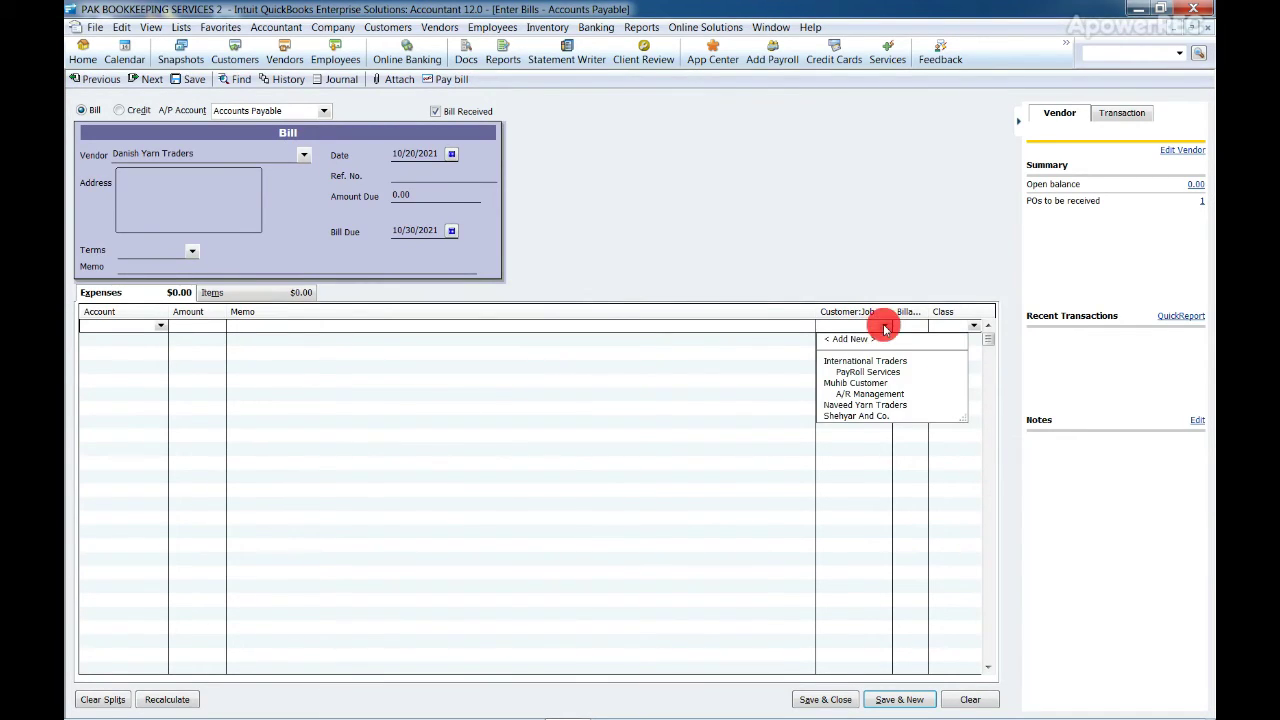
pyautogui.click(892, 394)
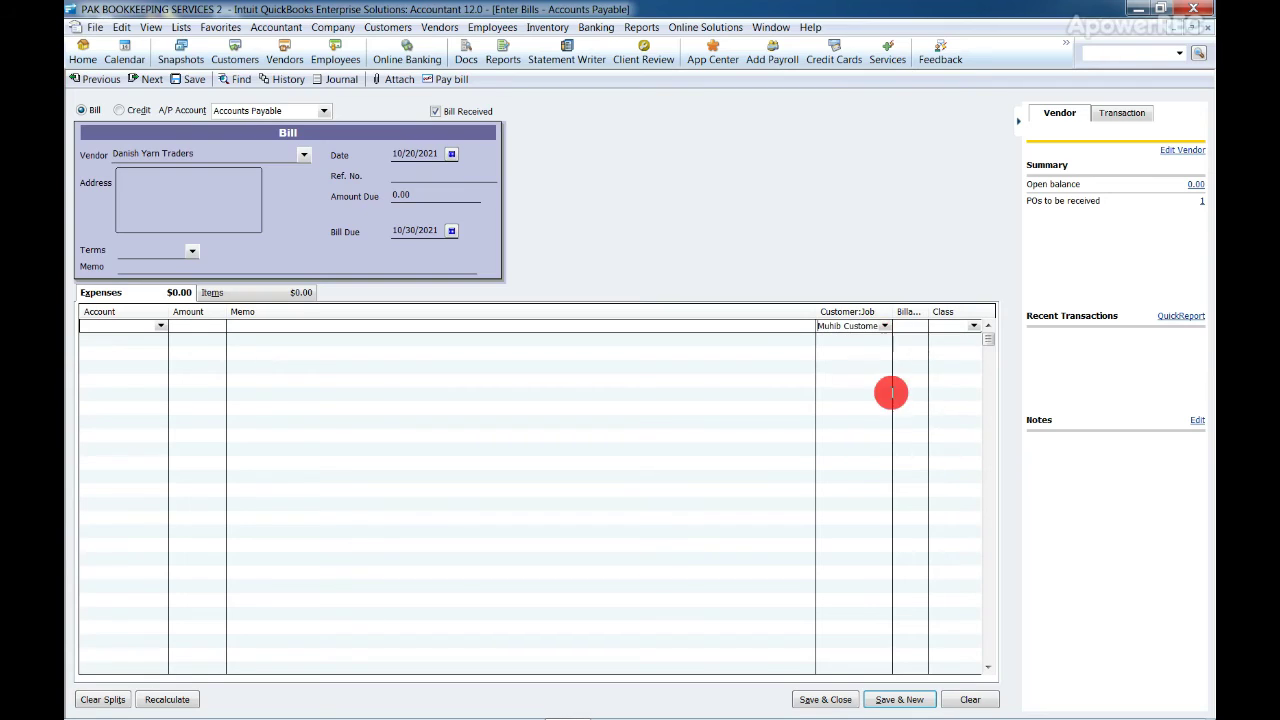
pyautogui.click(775, 321)
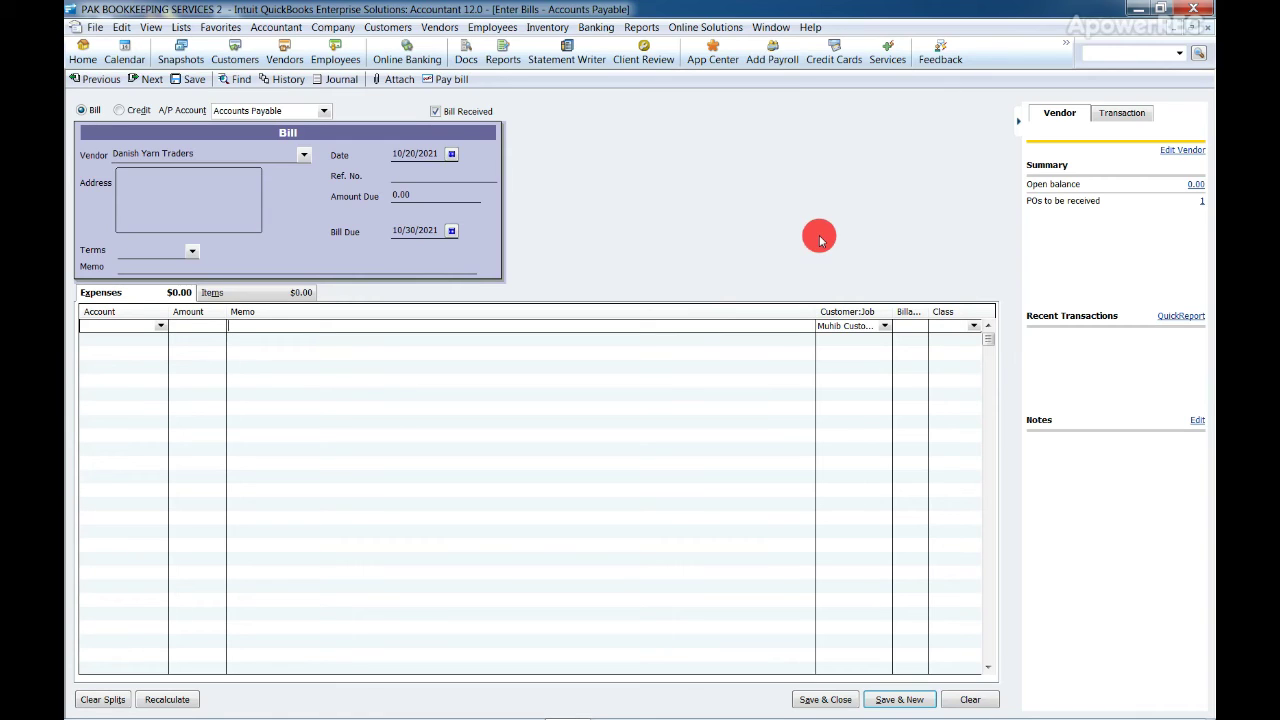
# Discard the bill without recording it and close the Customer Center to return to the Home page
pyautogui.press('Escape')
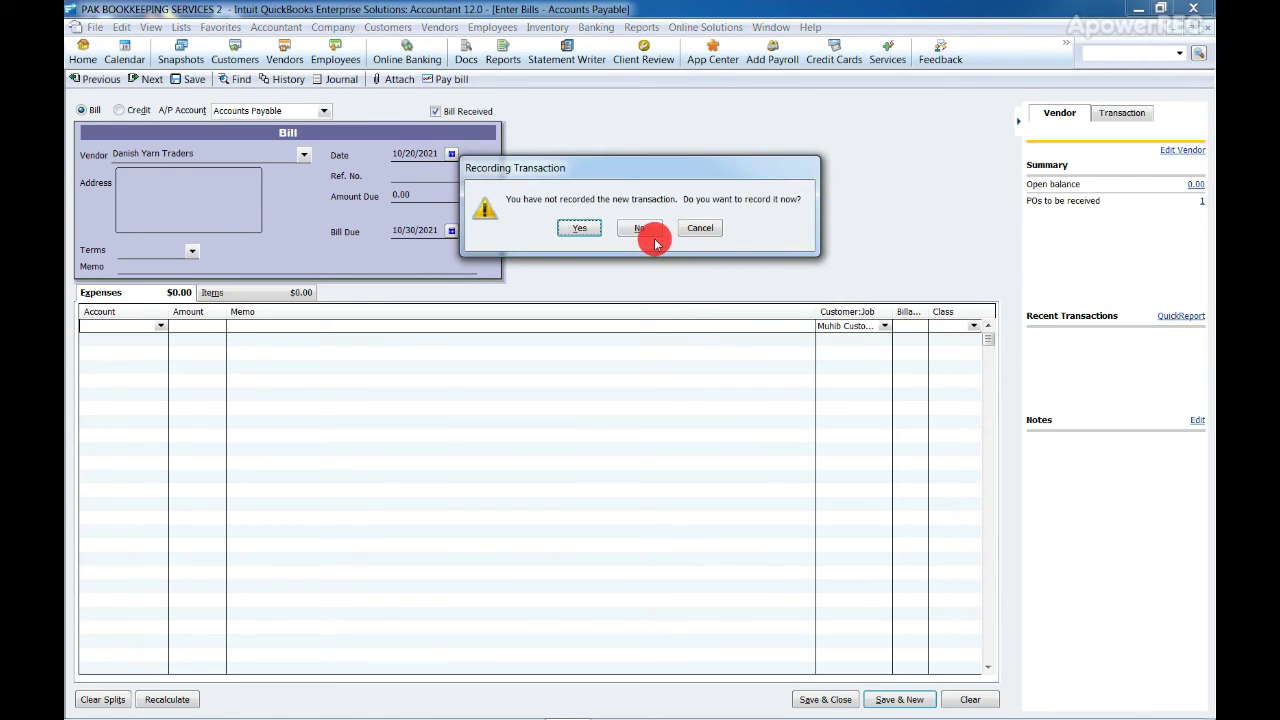
pyautogui.click(652, 239)
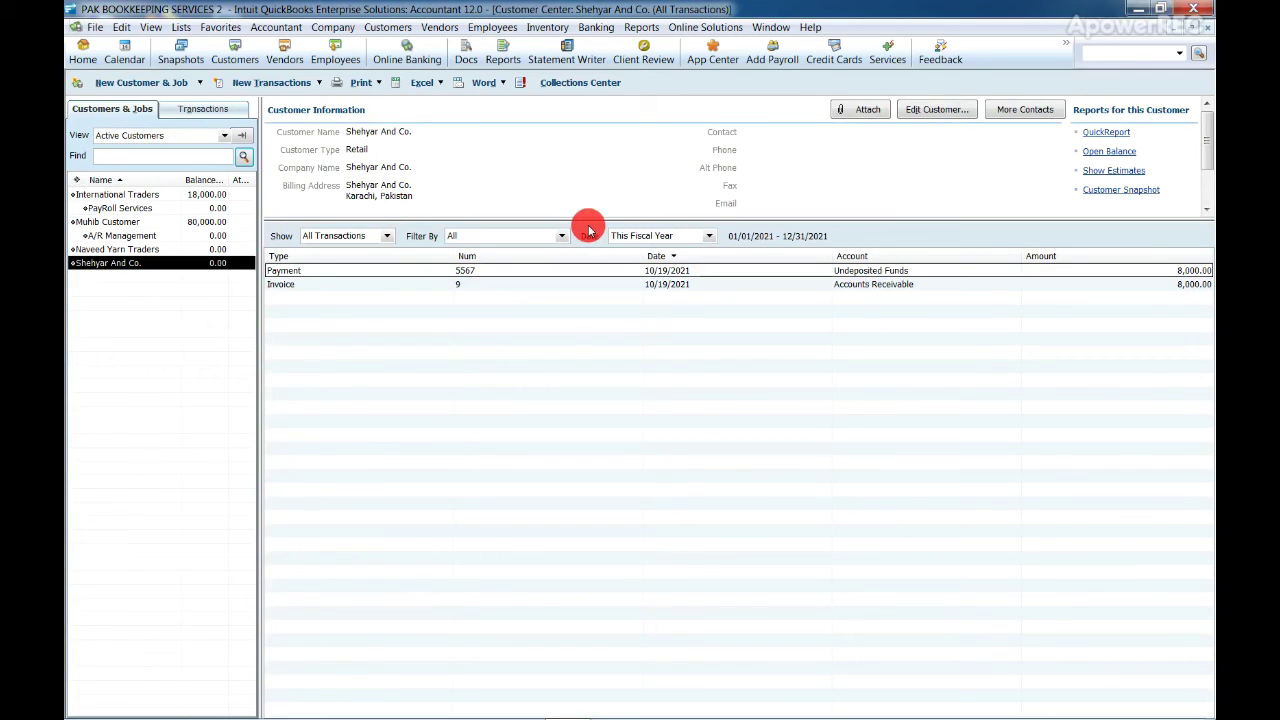
pyautogui.press('Escape')
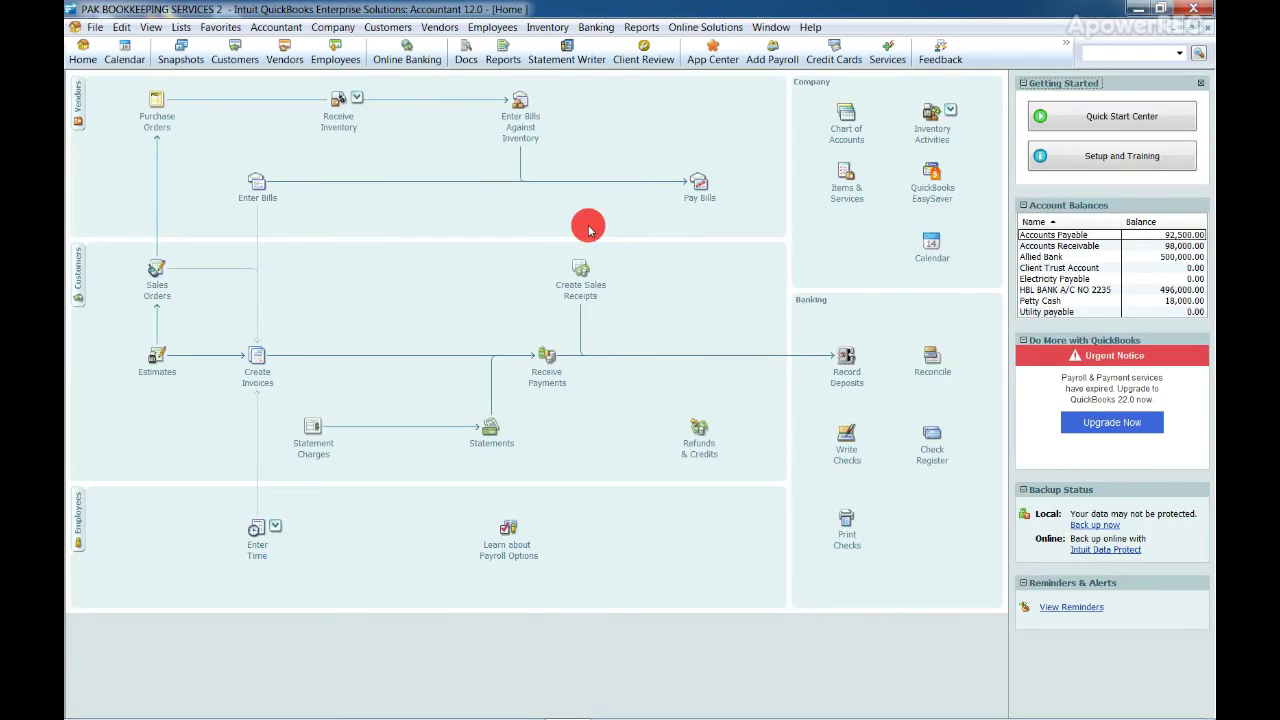